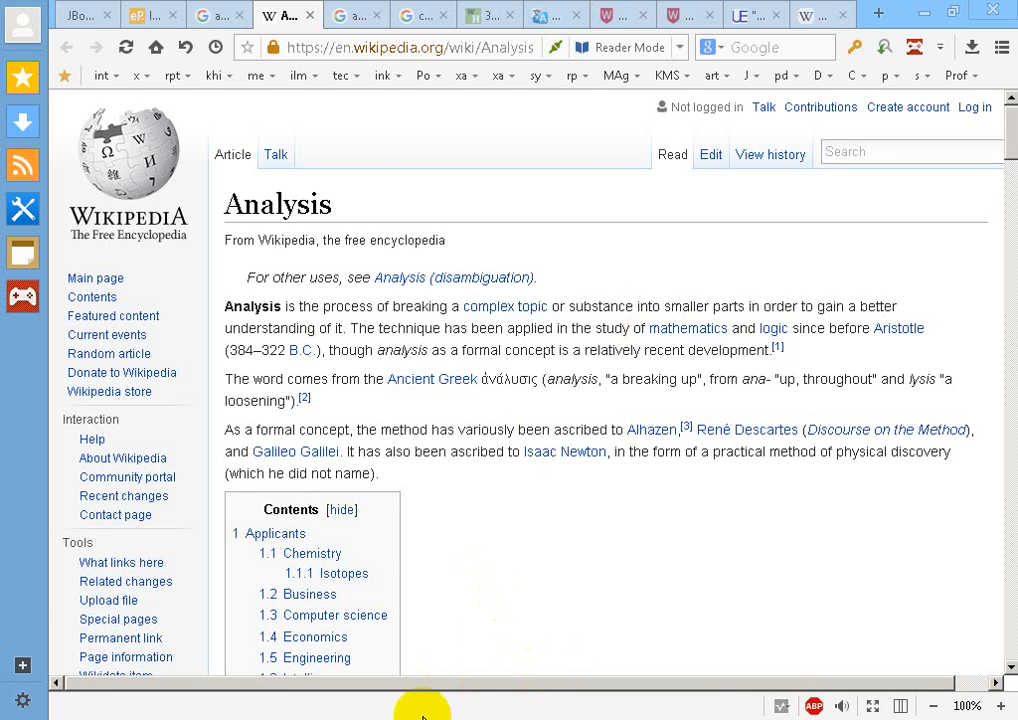
- Switch to the Excel workbook contoh tabel analisis.xlsx and review the analysis object, the column headings and the first kursi entry
left_click(421, 693)
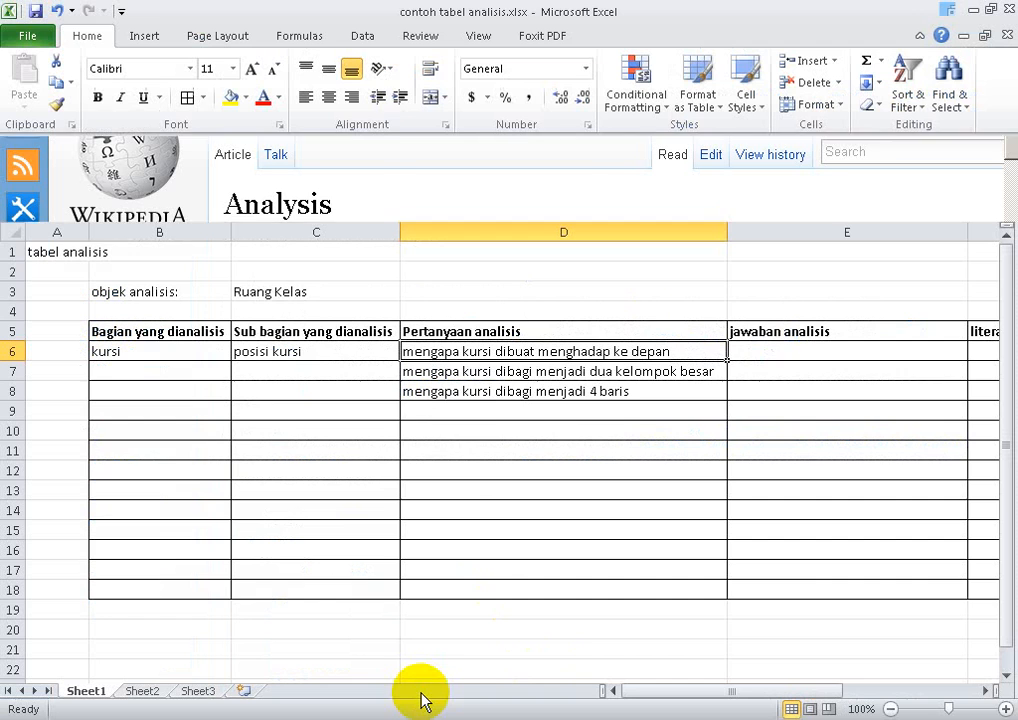
left_click(474, 315)
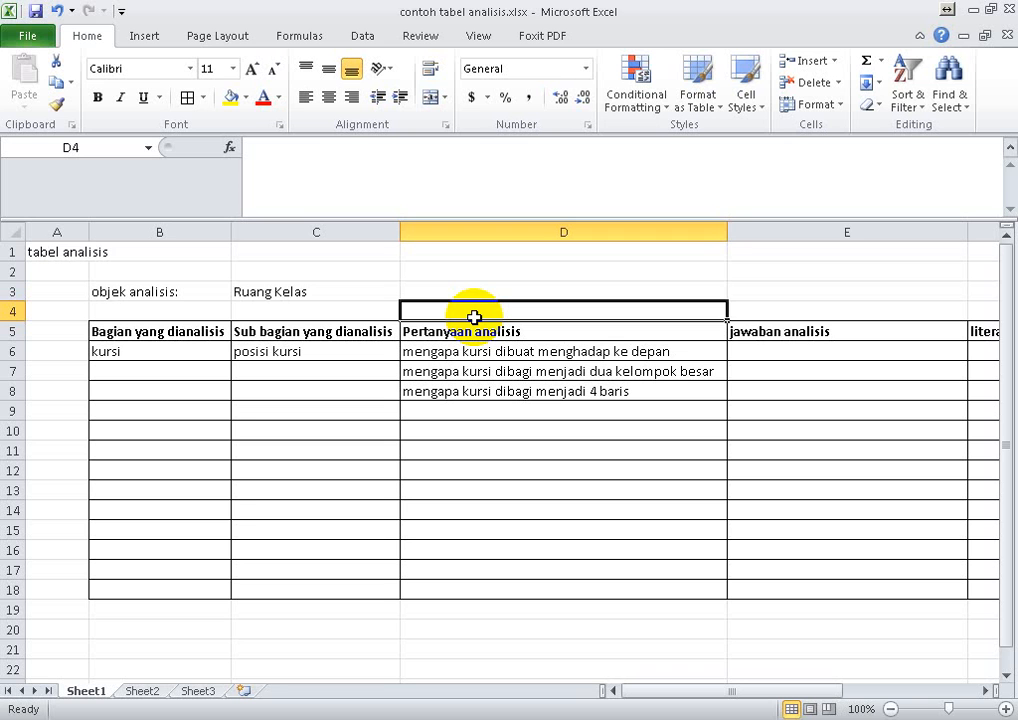
left_click(201, 291)
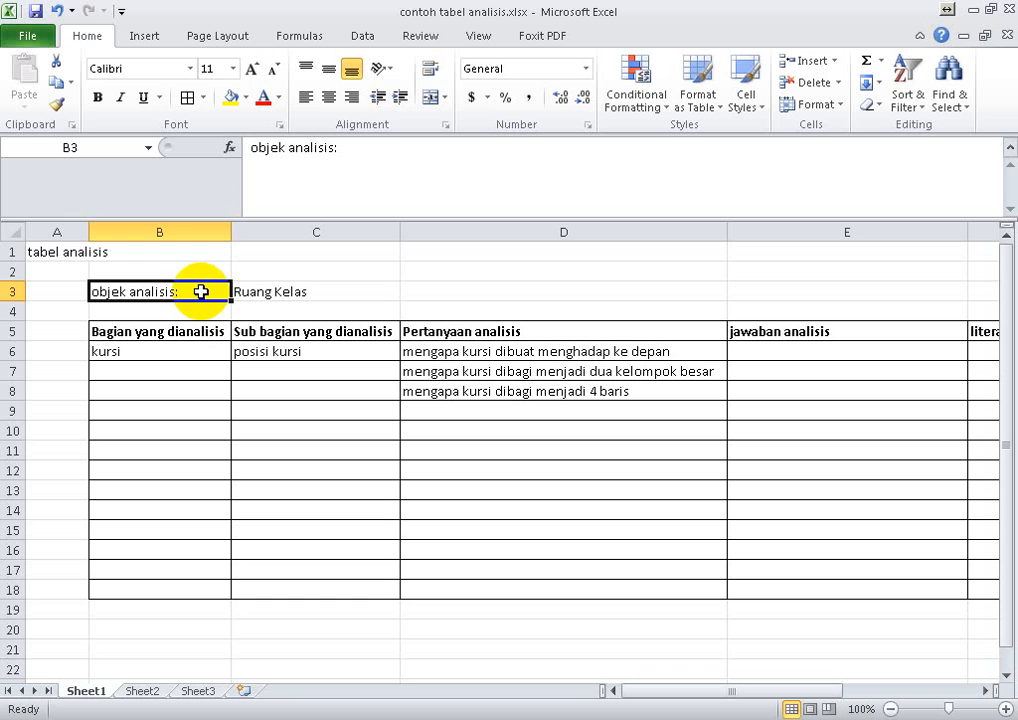
left_click(196, 317)
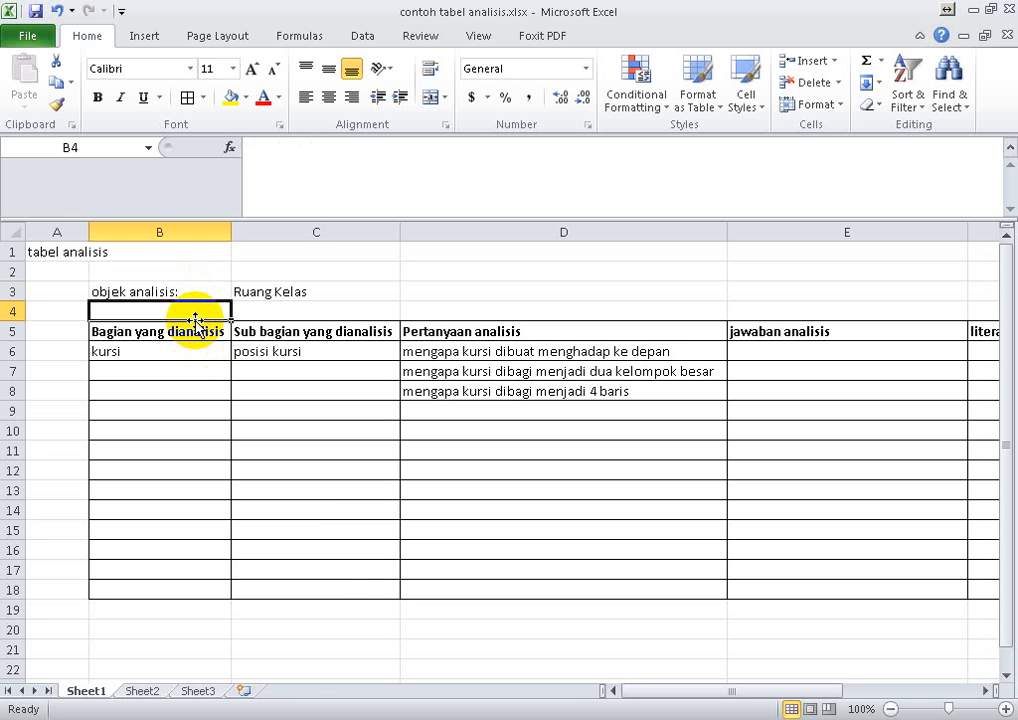
left_click(279, 336)
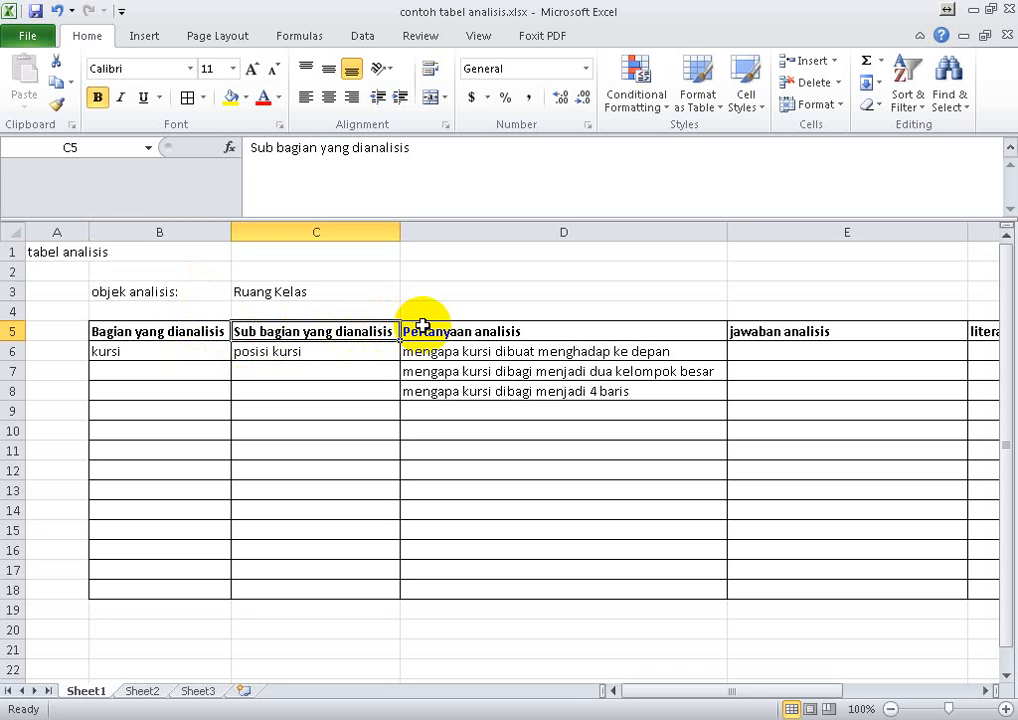
left_click(450, 336)
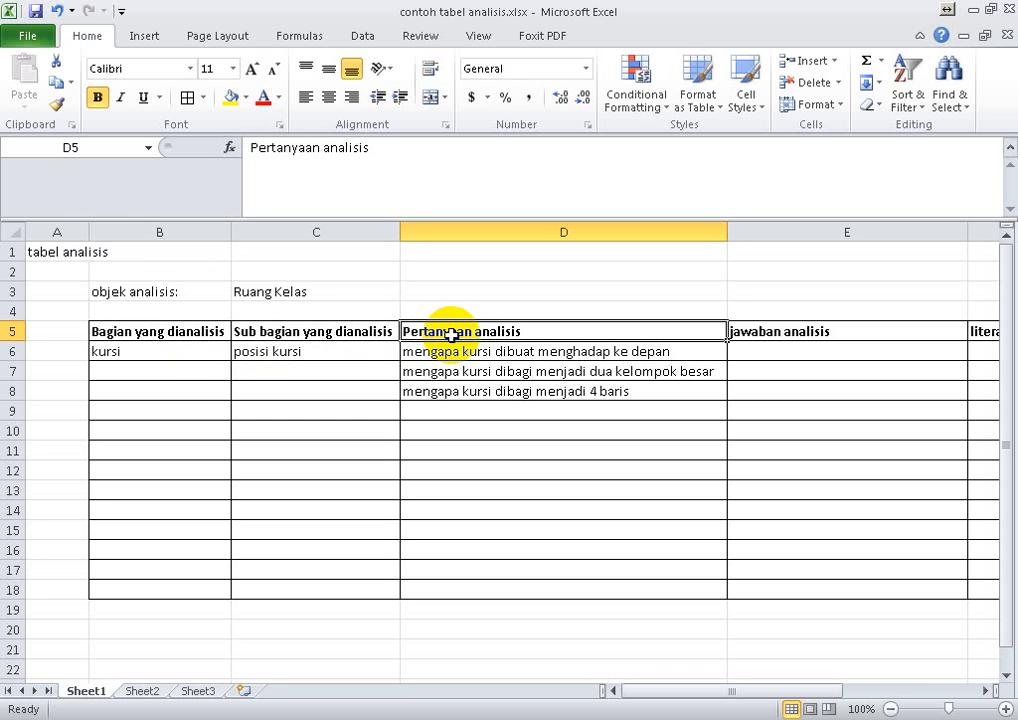
key("Right")
key("Right")
key("Left")
key("Left")
key("Left")
key("Left")
key("Left")
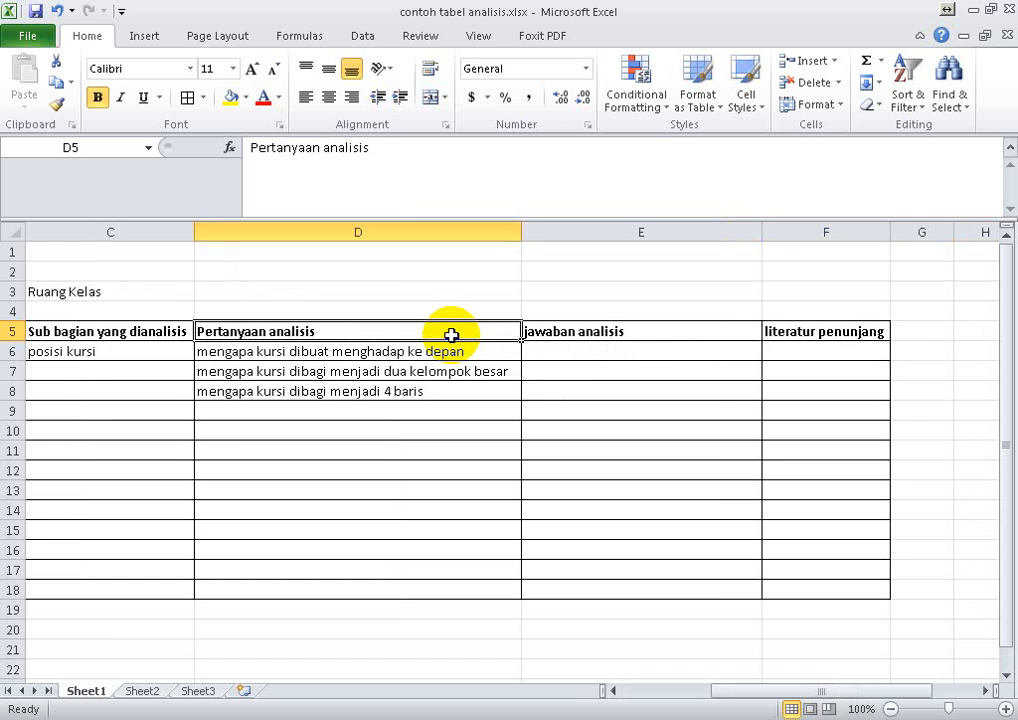
key("Down")
key("Right")
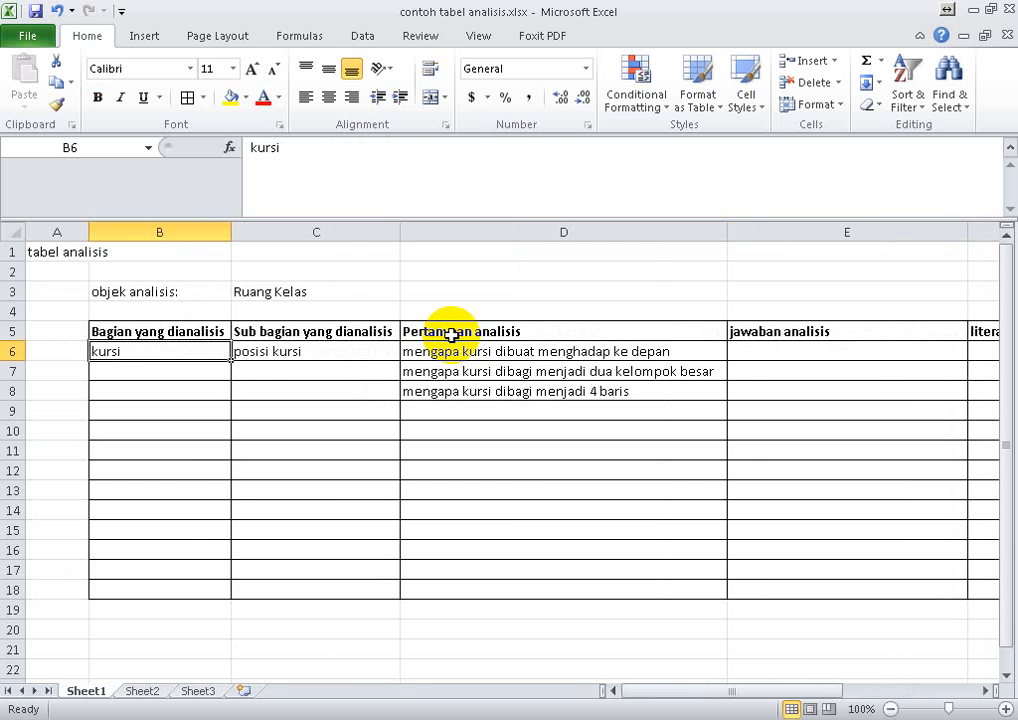
key("Right")
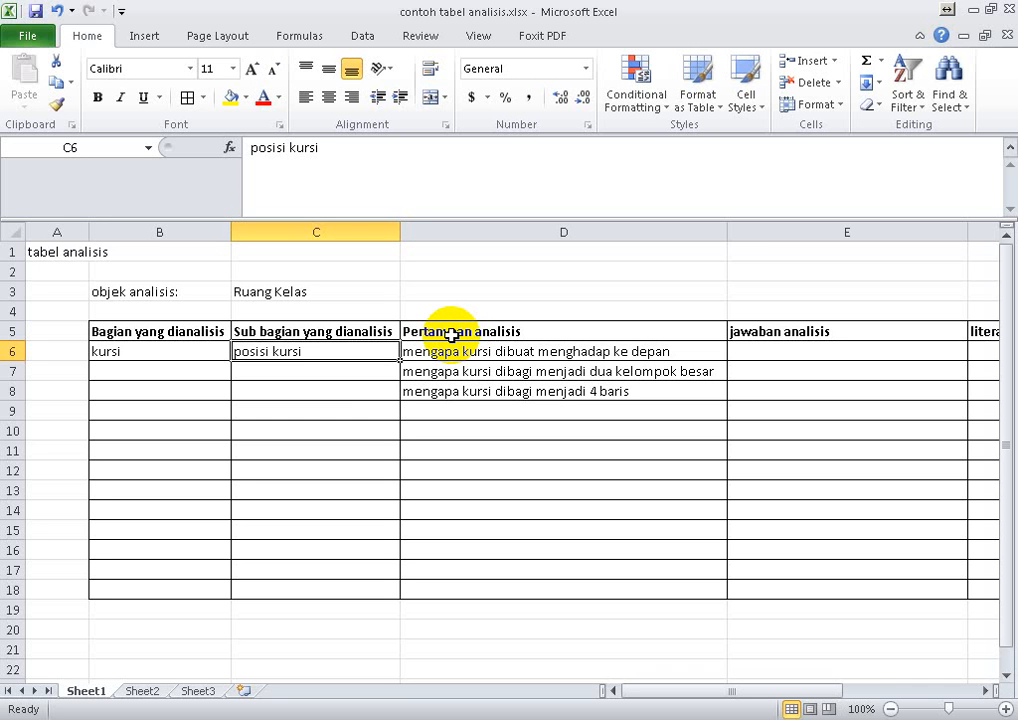
- Enter DESIGN KURSI in cell C9 as a new sub-part under analysis
key("Down")
key("Down")
key("Down")
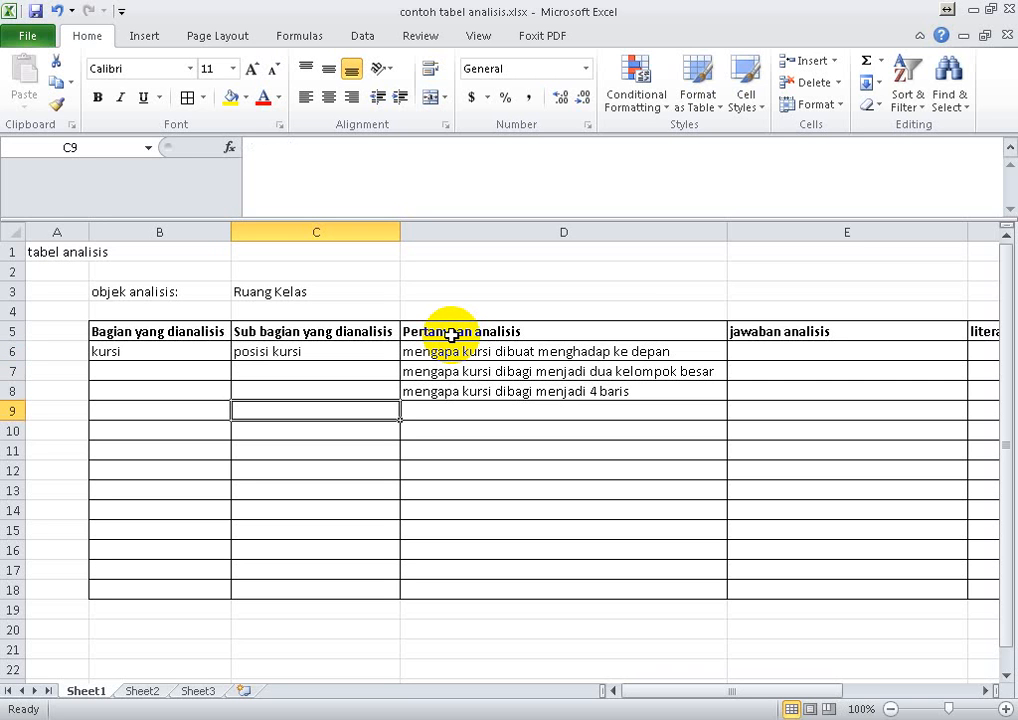
type("DESIG")
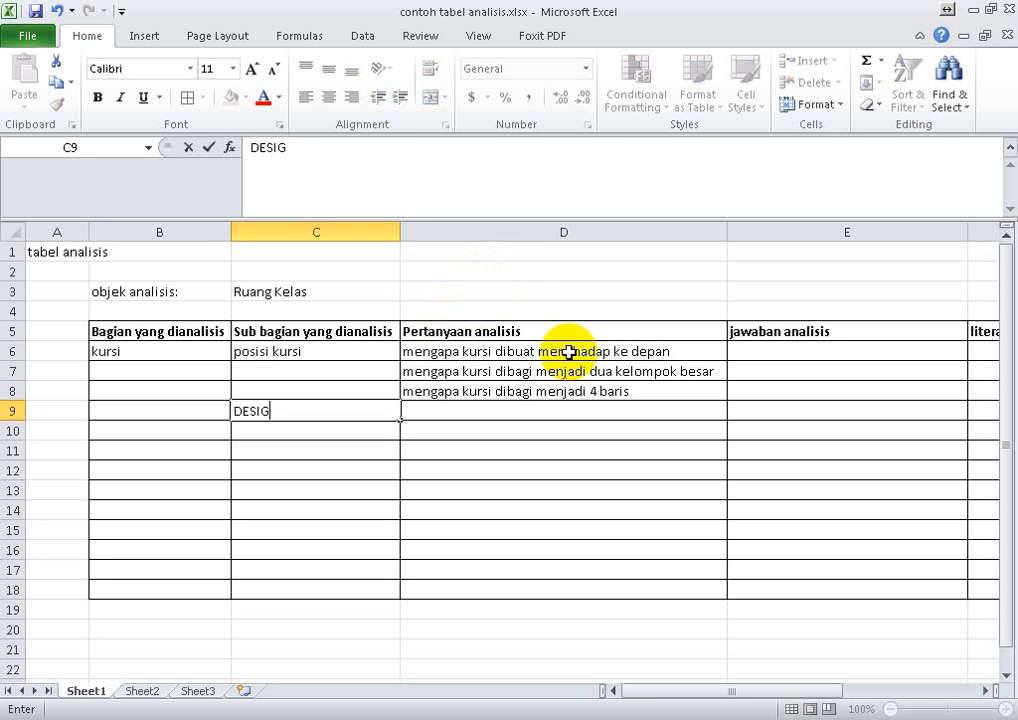
type("N JURS")
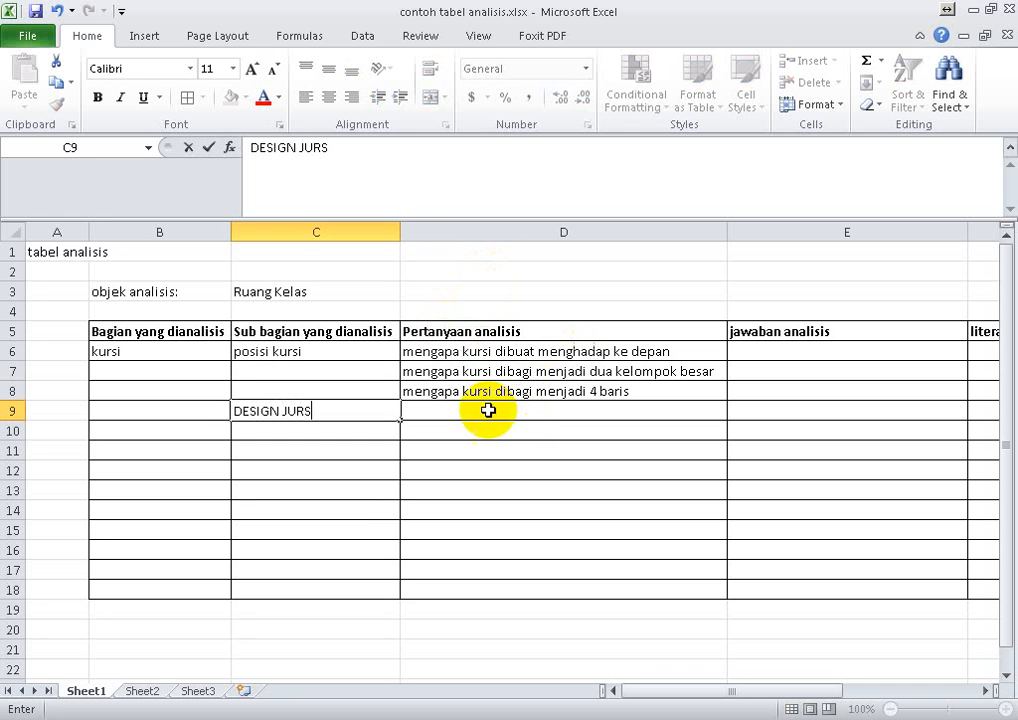
key("BackSpace")
key("BackSpace")
key("BackSpace")
key("BackSpace")
key("BackSpace")
type("KUR")
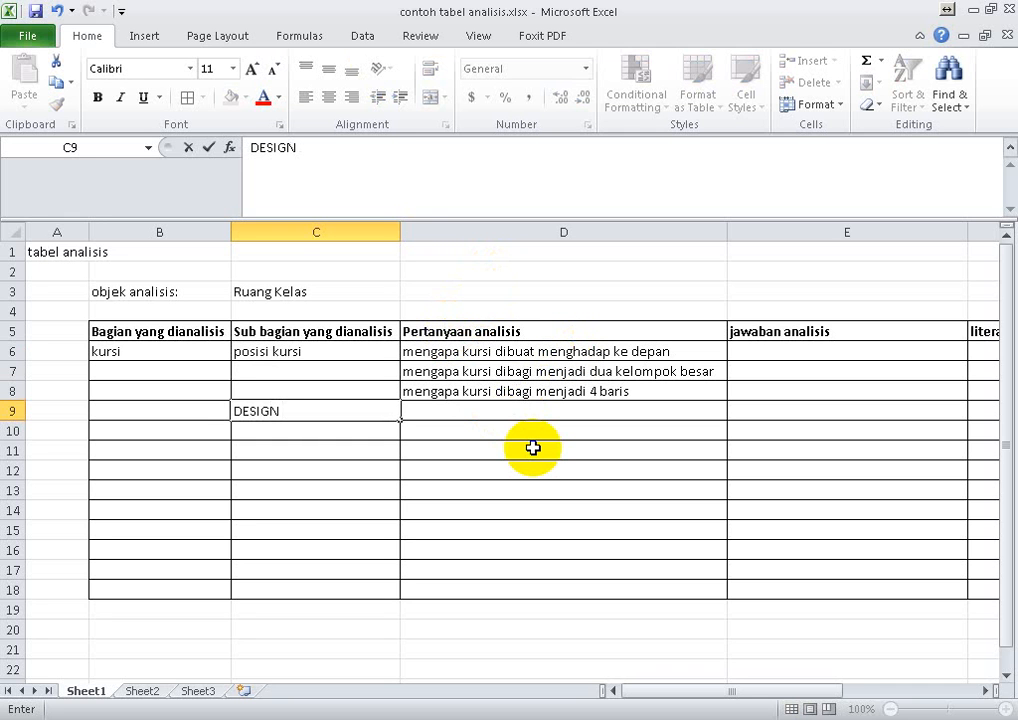
type("SI")
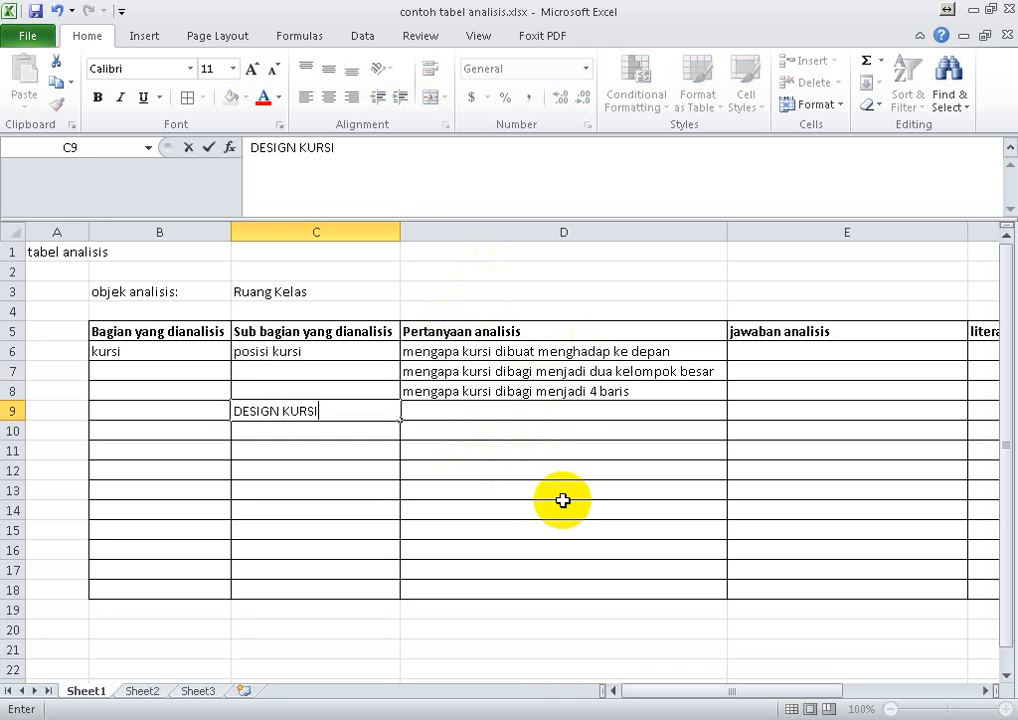
key("Tab")
- Enter merek kursi in cell C11 as another sub-part under analysis
key("Return")
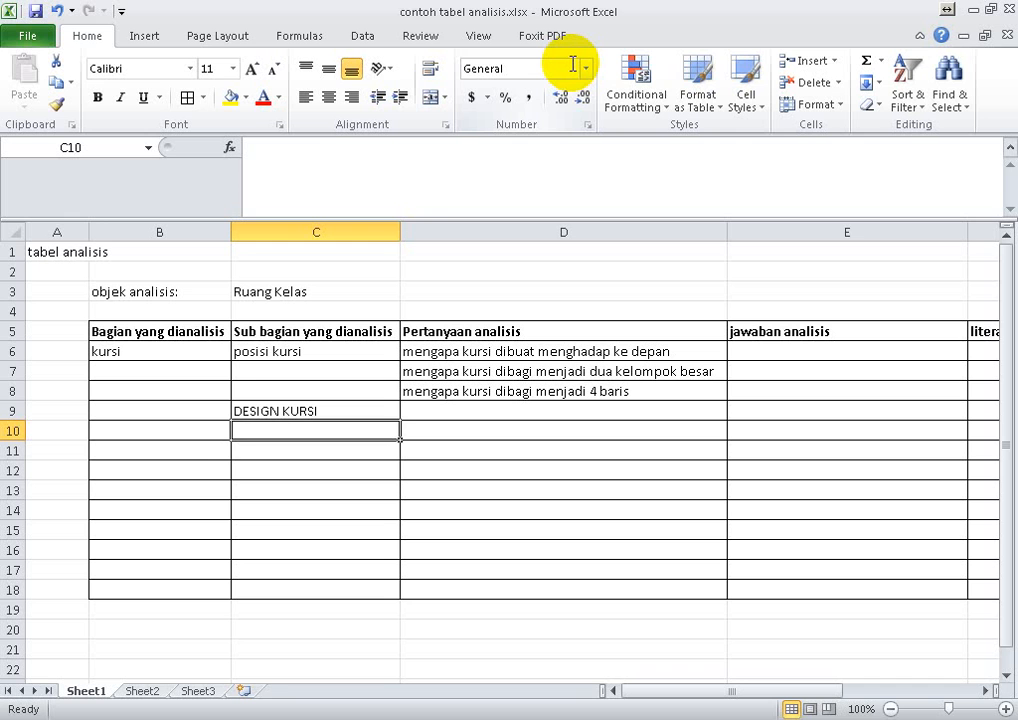
key("Return")
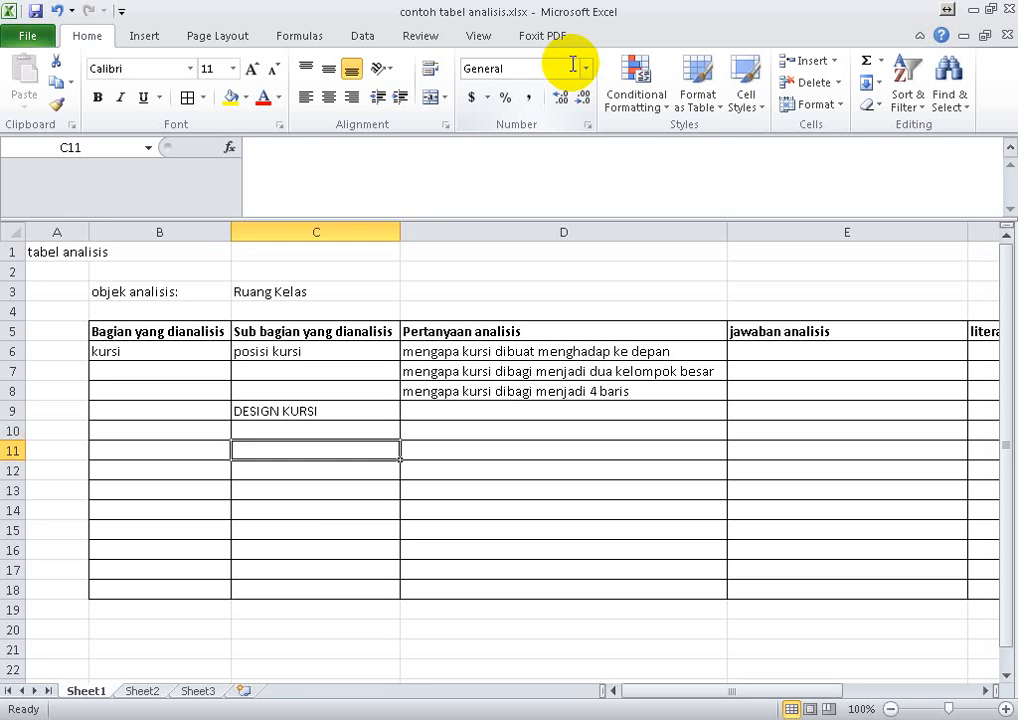
type("mere")
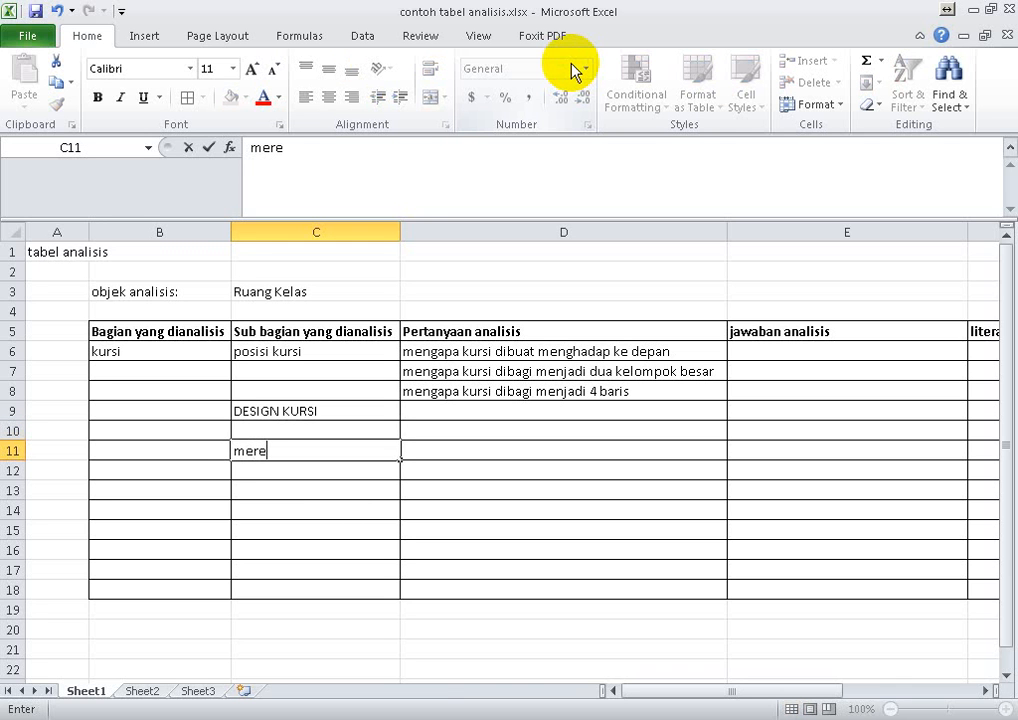
type("k kur")
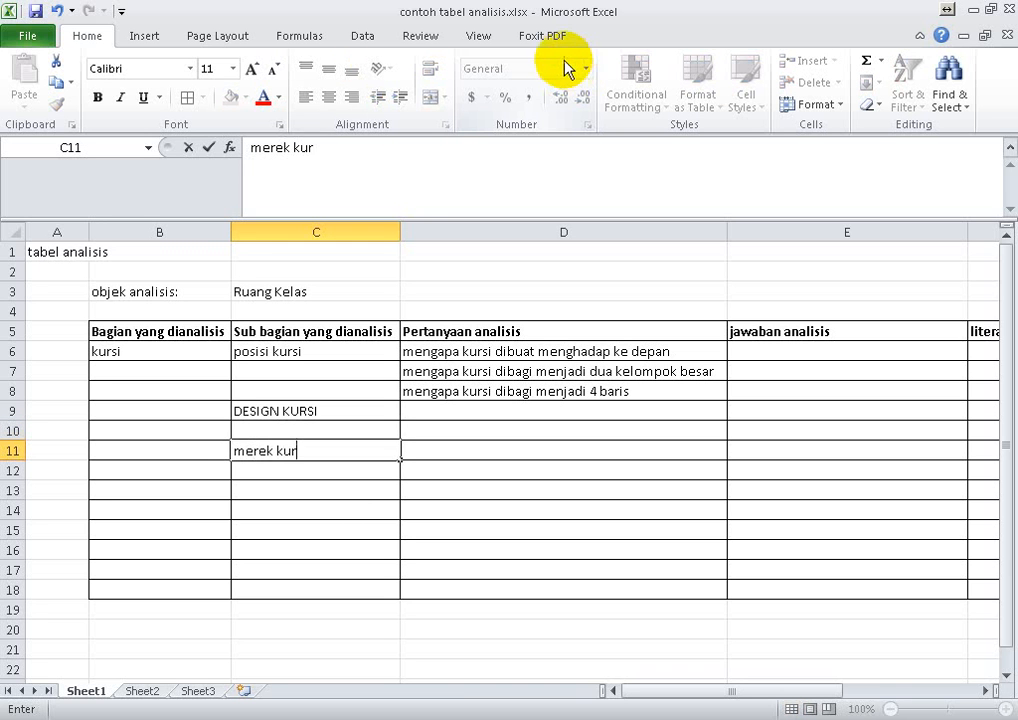
type("si")
key("Tab")
- Examine the first analysis question in row 6 and its answer and supporting literature columns
key("Up")
key("Right")
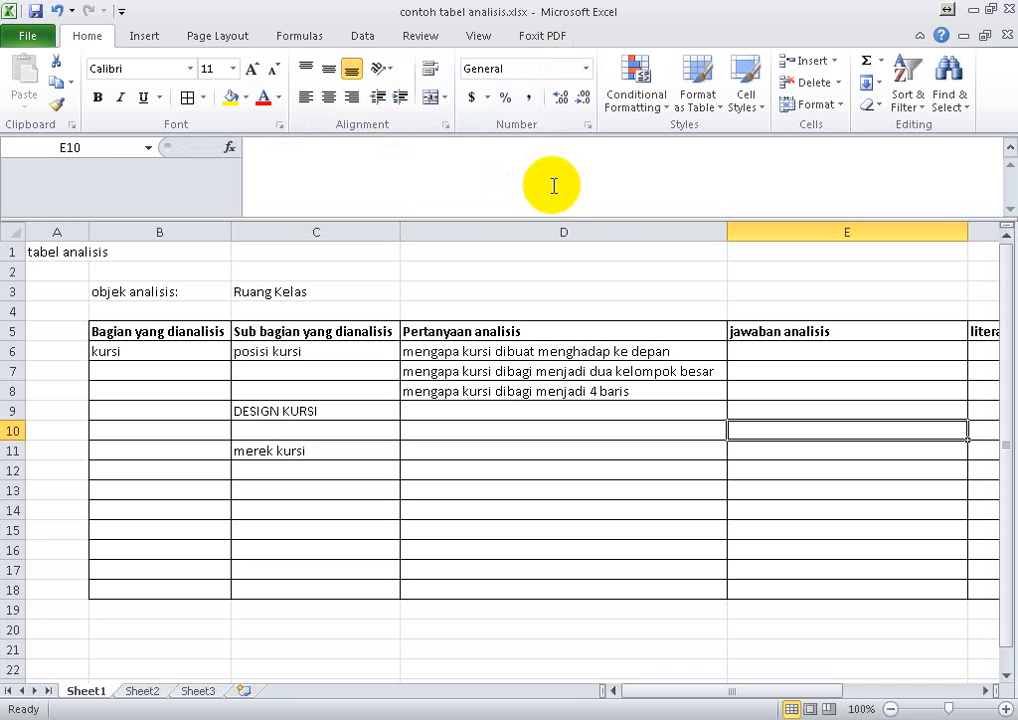
key("Up")
key("Up")
key("Up")
key("Up")
key("Left")
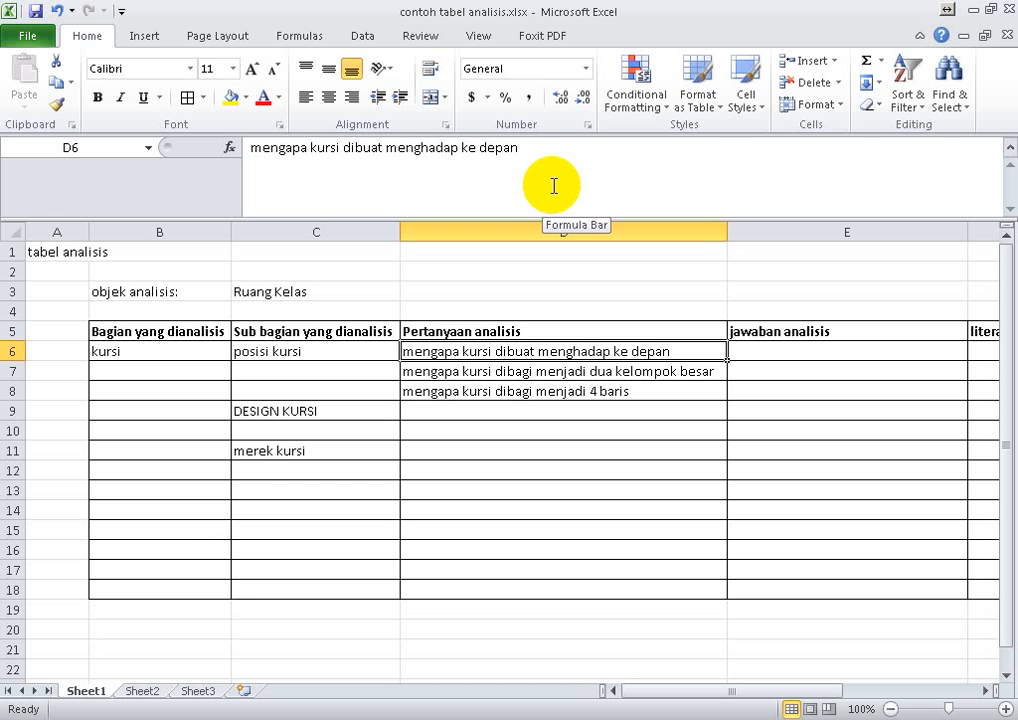
key("Right")
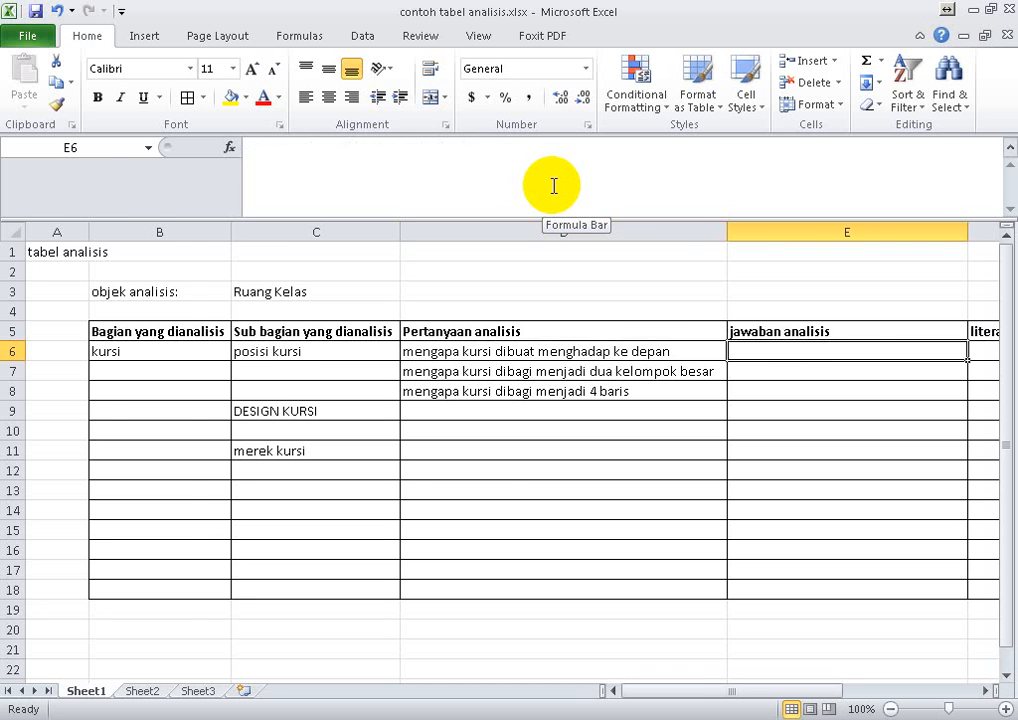
key("Right")
key("Left")
key("Down")
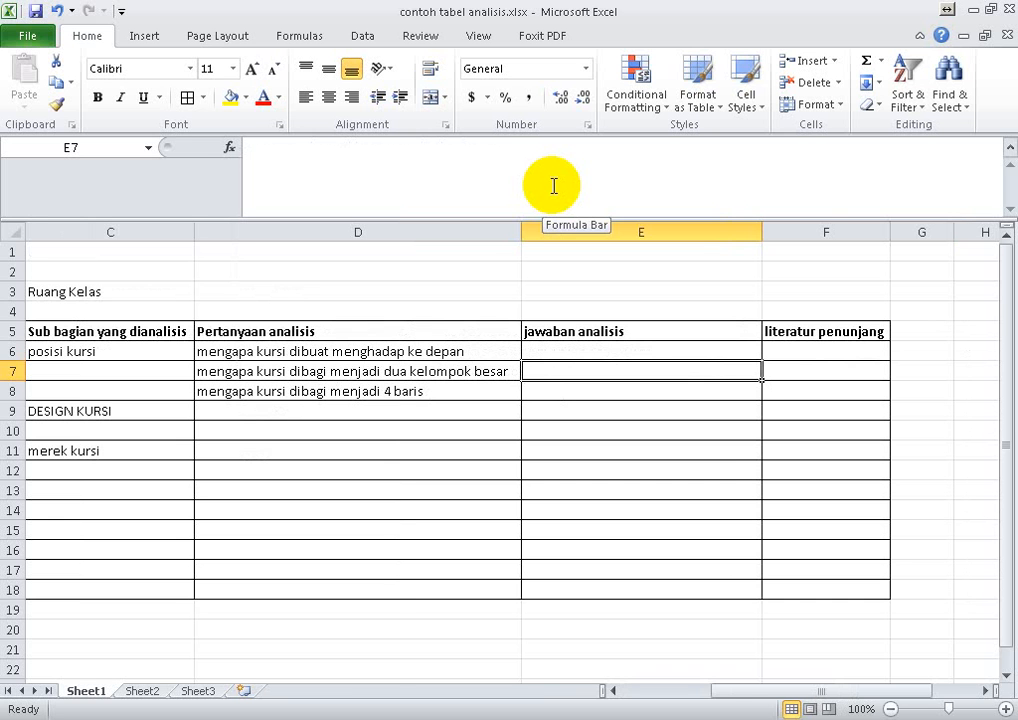
- Enter the question "mengapa kursi bersatu dengan meja" in cell D9 for DESIGN KURSI
key("Left")
key("Left")
key("Left")
key("Down")
key("Right")
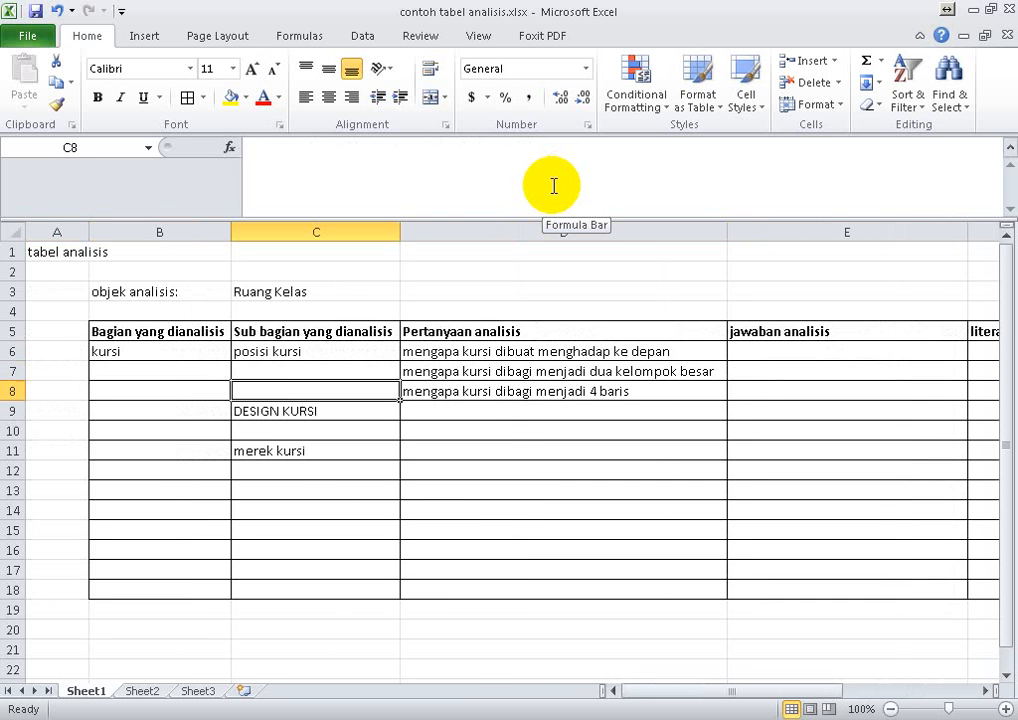
key("Down")
key("Right")
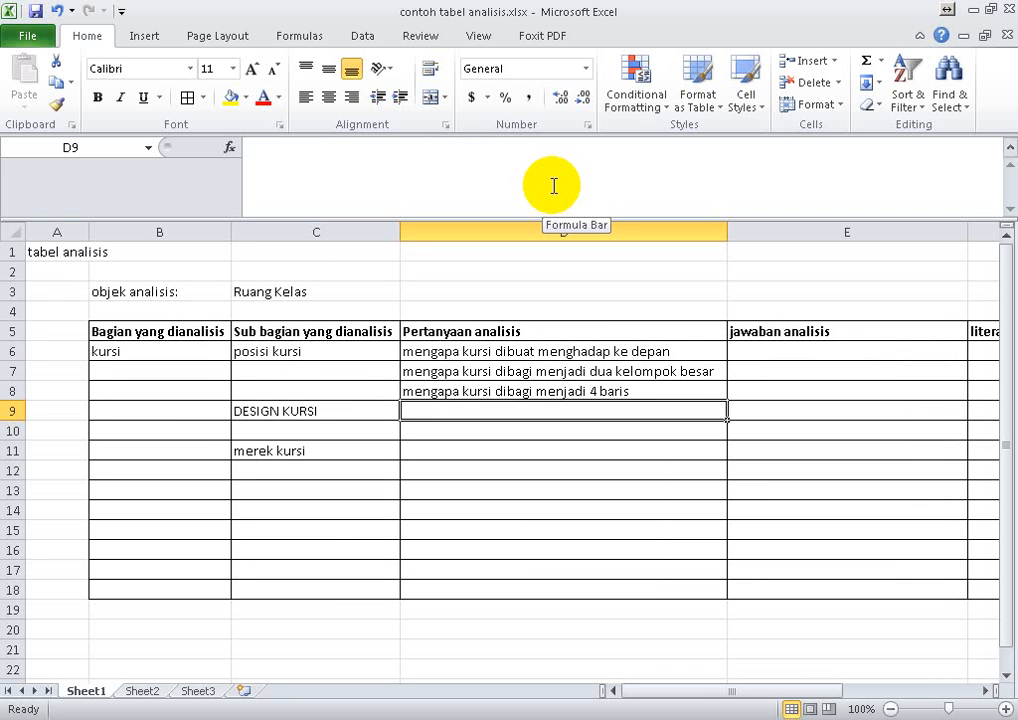
type("m")
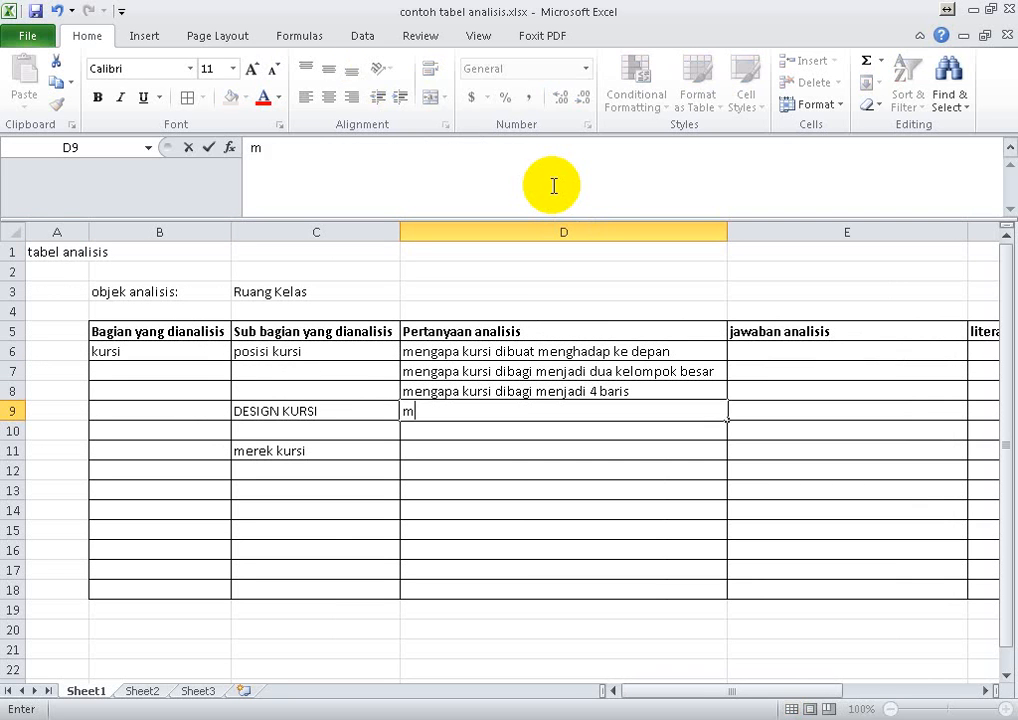
type("engapa kues")
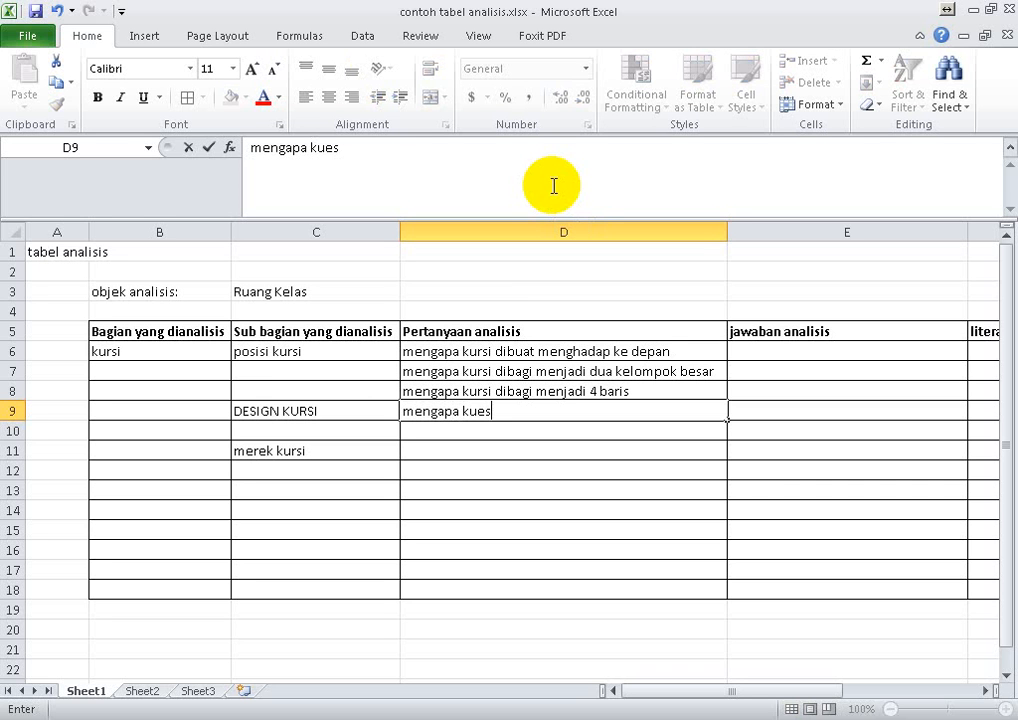
key("BackSpace")
key("BackSpace")
type("rsi bersatu de")
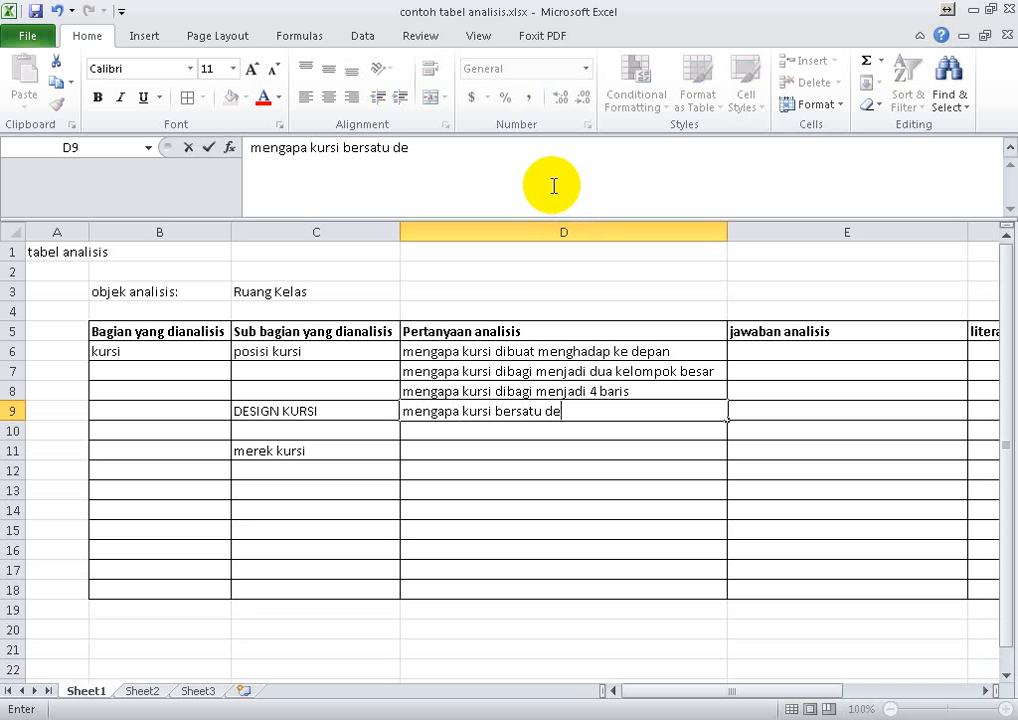
type("ngan me")
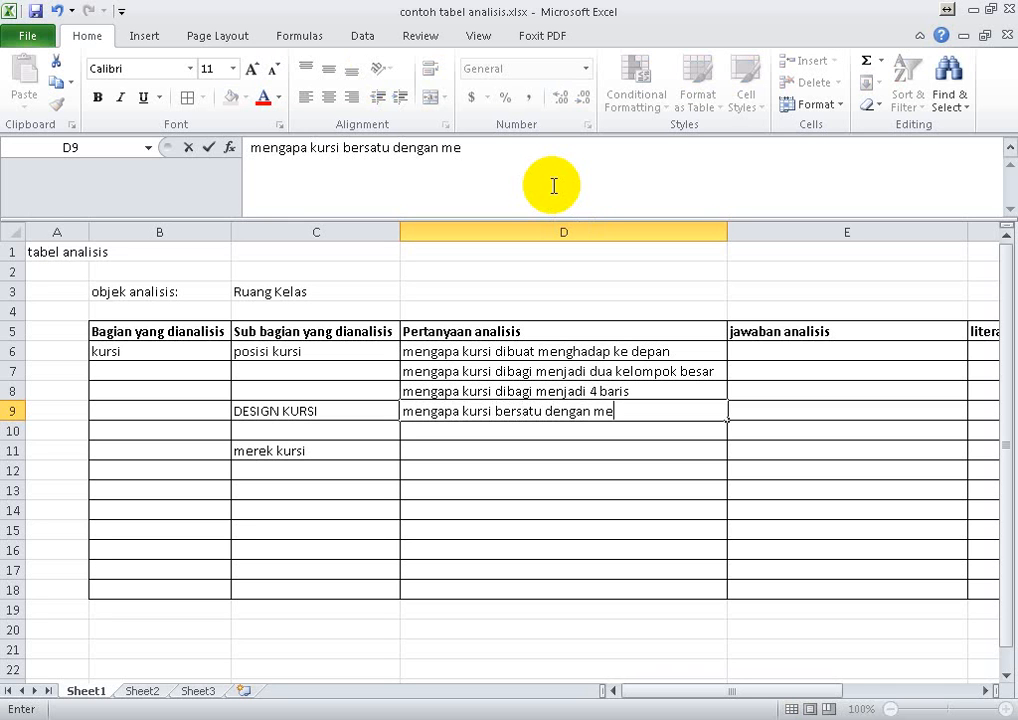
type("ja")
key("Return")
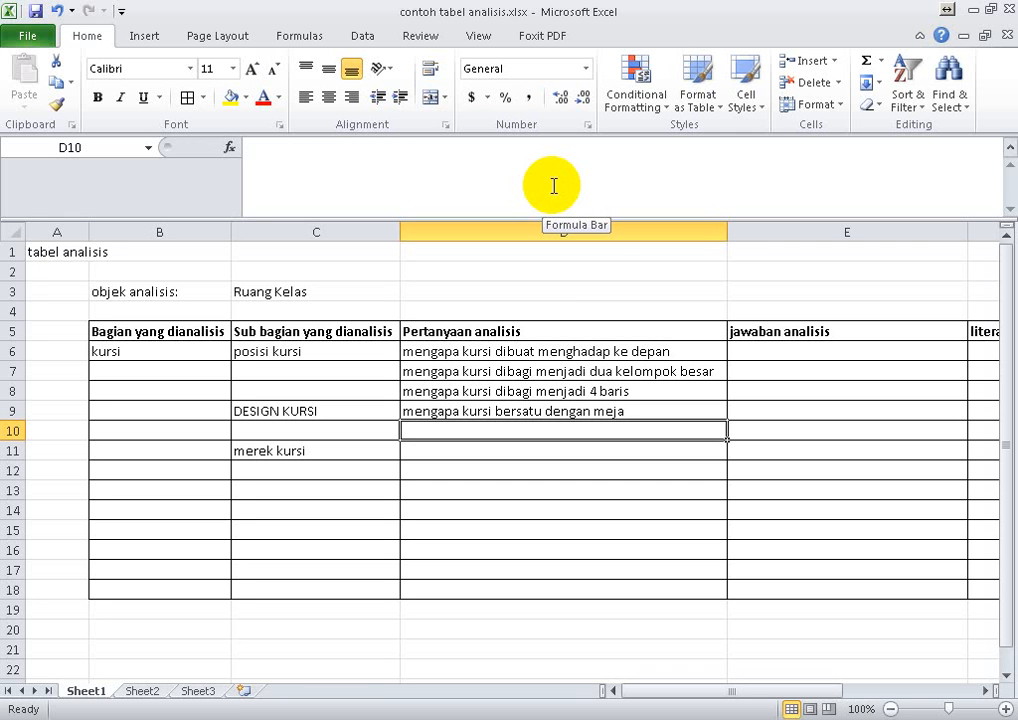
- Begin a second DESIGN KURSI question in cell D10 with the word "mengapa"
key("Down")
key("Up")
type("mengapa")
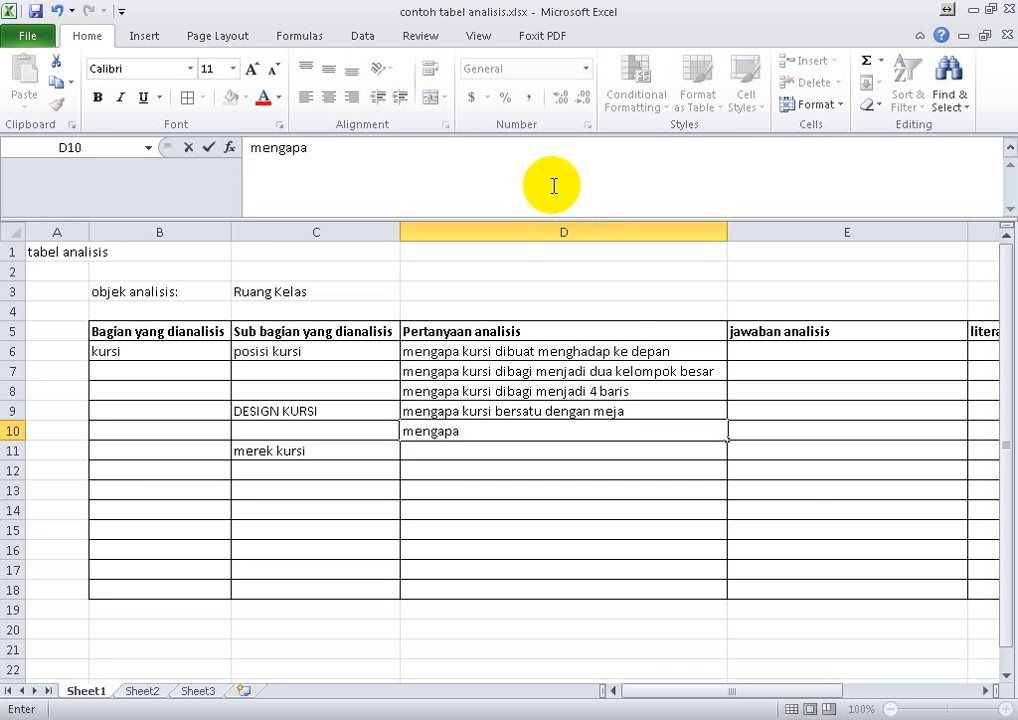
key("alt+w")
key("a")
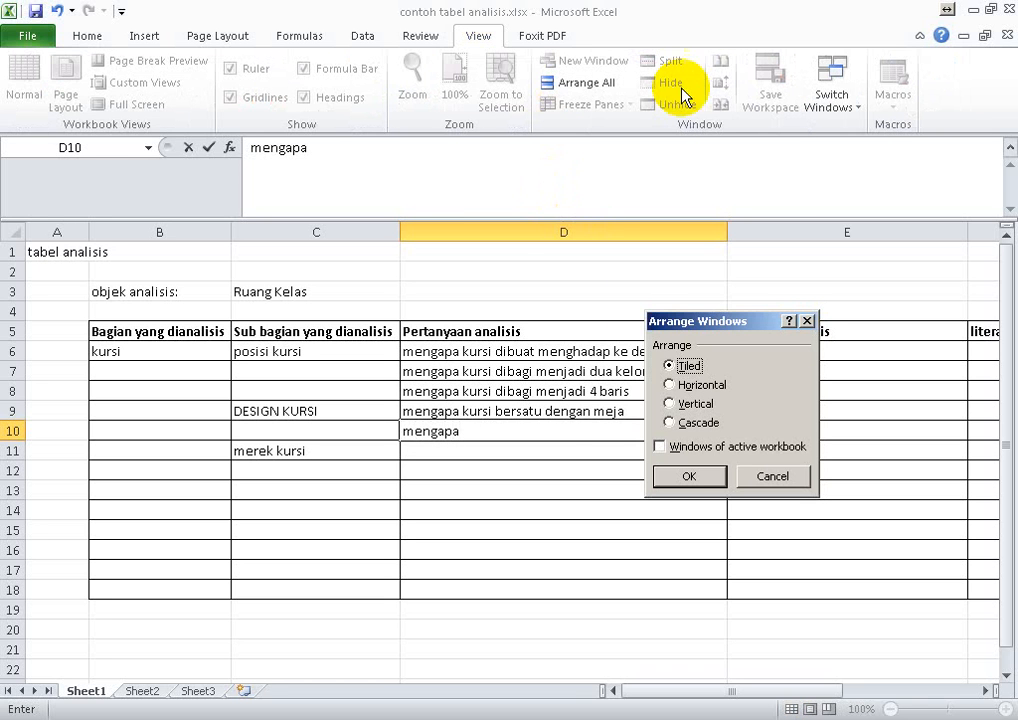
left_click(777, 484)
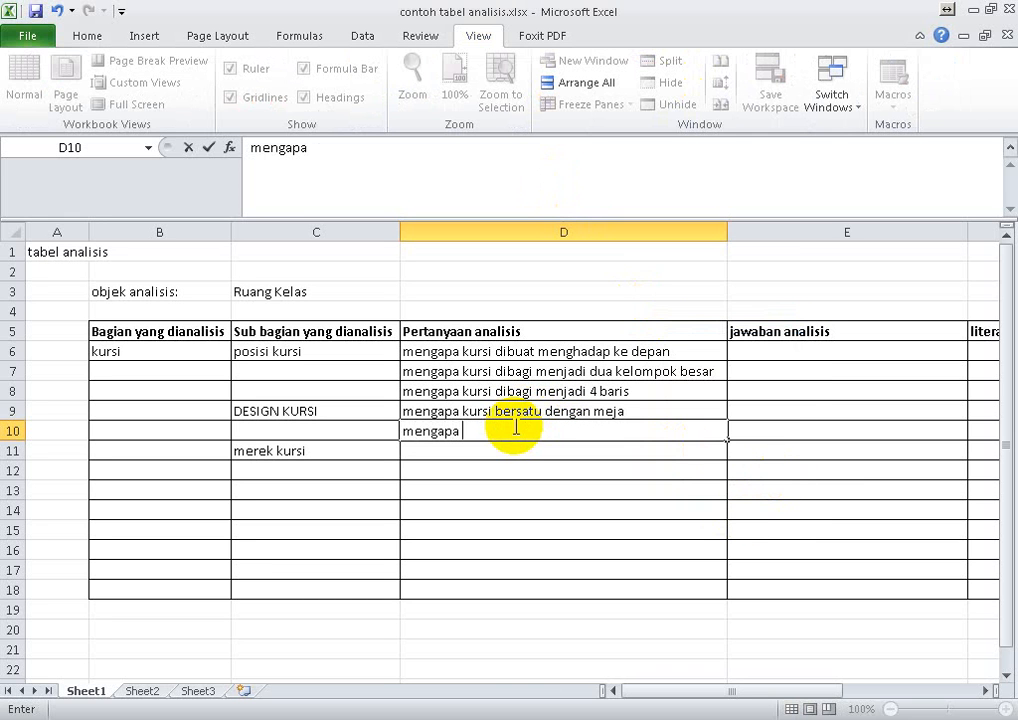
- Complete the question in cell D10 so that it reads "mengapa wrana hitam"
type("wrana hitam")
key("Return")
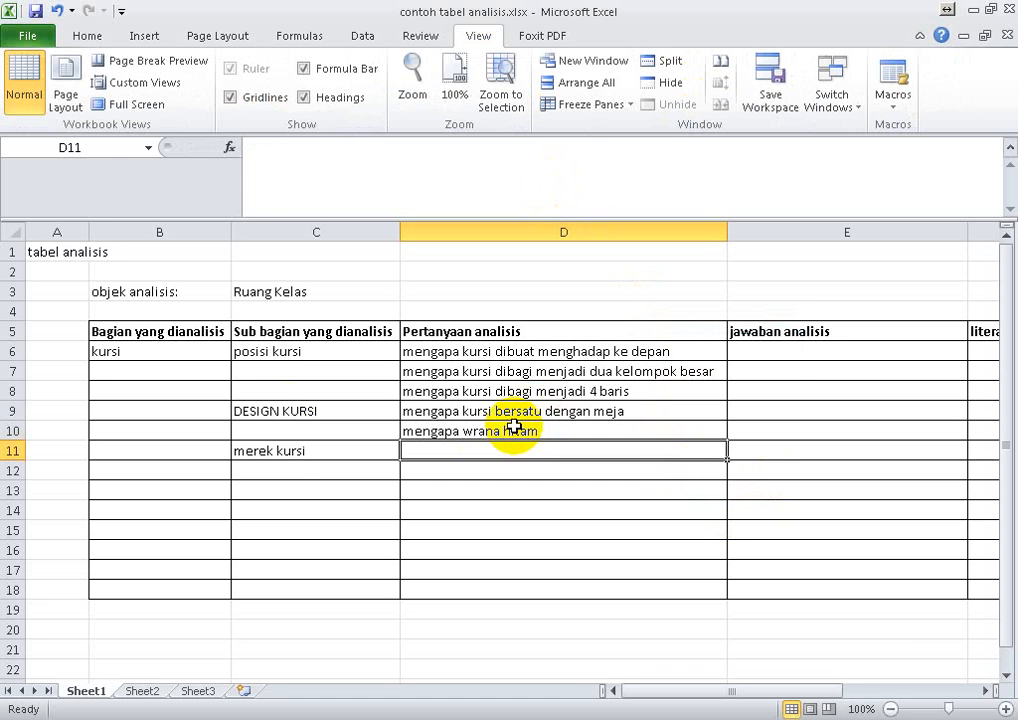
- Insert a blank row above the "merek kursi" row, at row 11
left_click(287, 449)
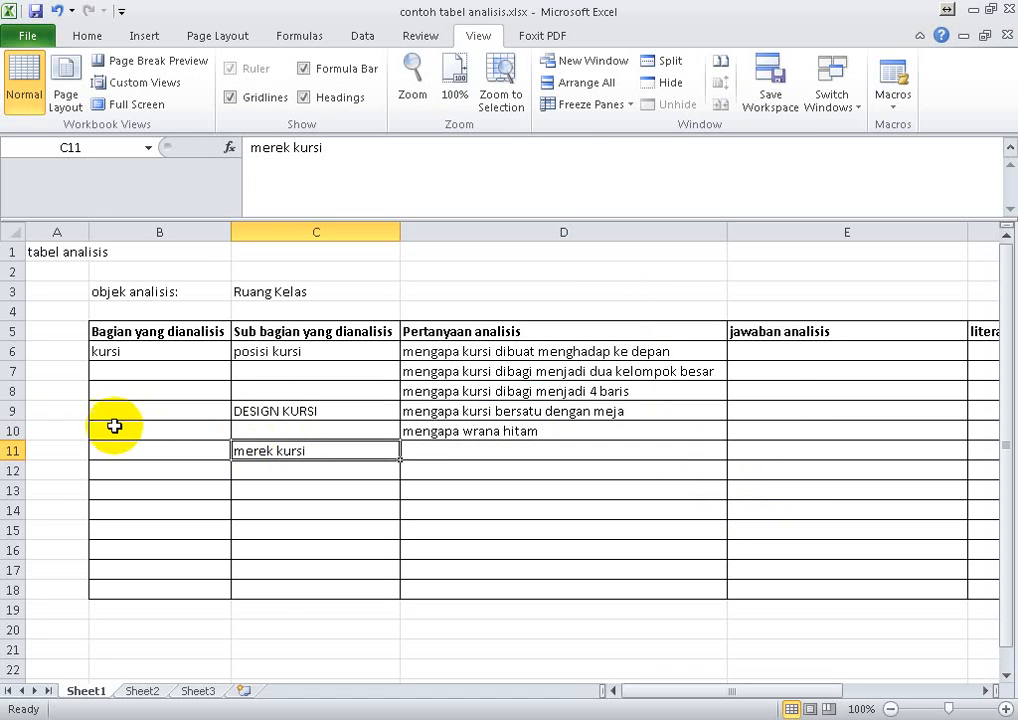
left_click(10, 450)
right_click(10, 450)
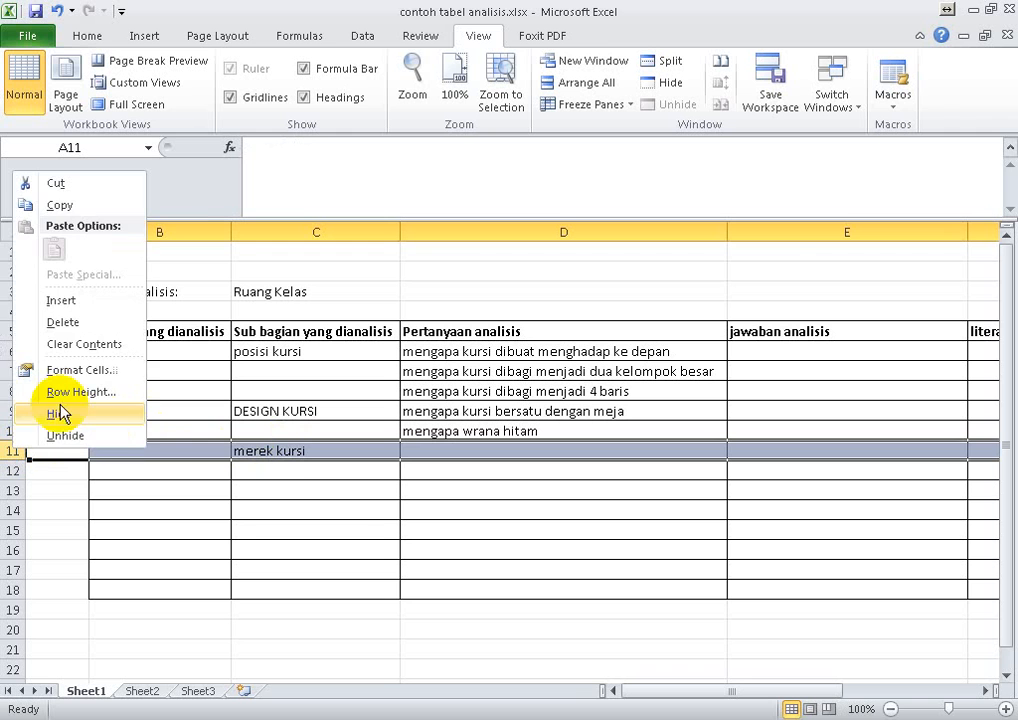
left_click(66, 299)
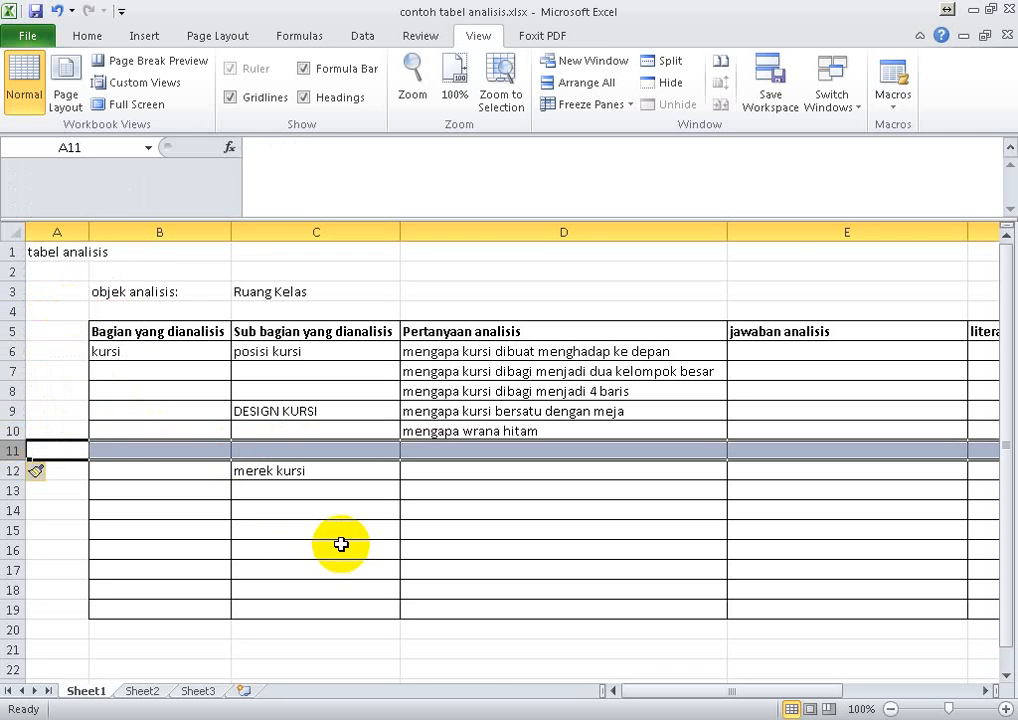
left_click(341, 545)
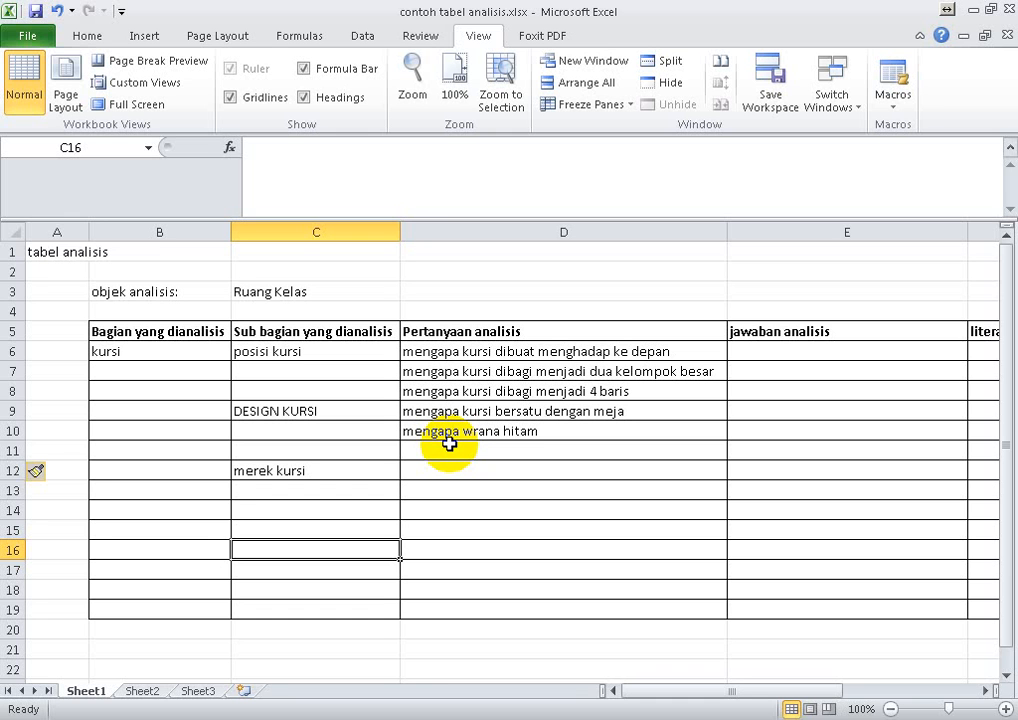
- Enter the DESIGN KURSI question "mengapakursi selebar....." in cell D11
key("Up")
key("Up")
key("Up")
key("Up")
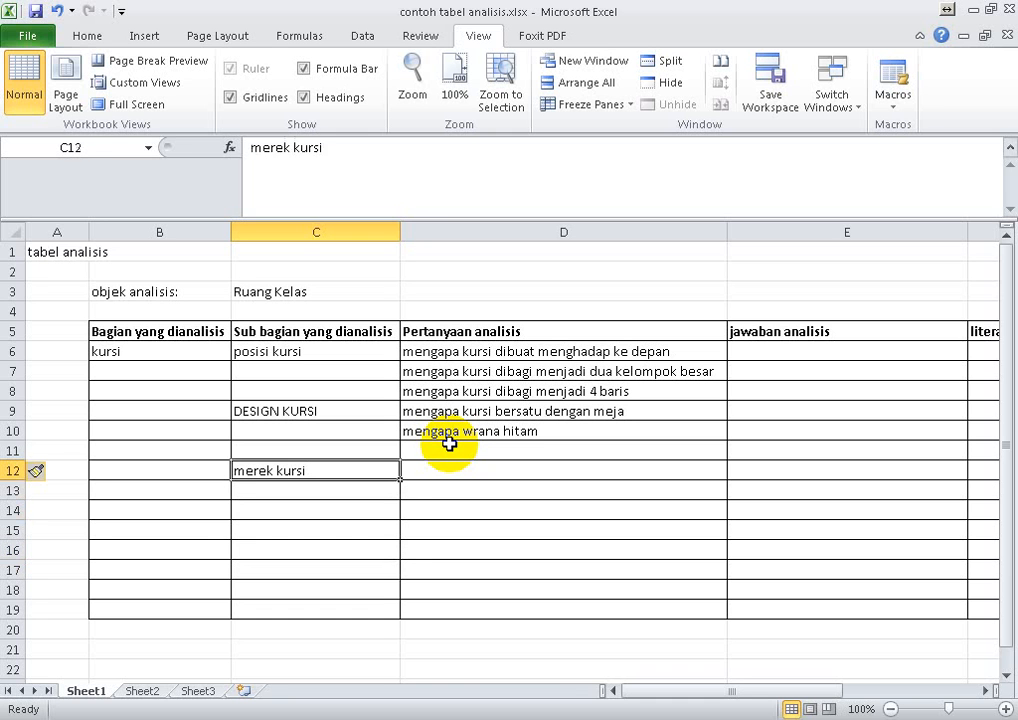
left_click(449, 448)
type("mr")
key("BackSpace")
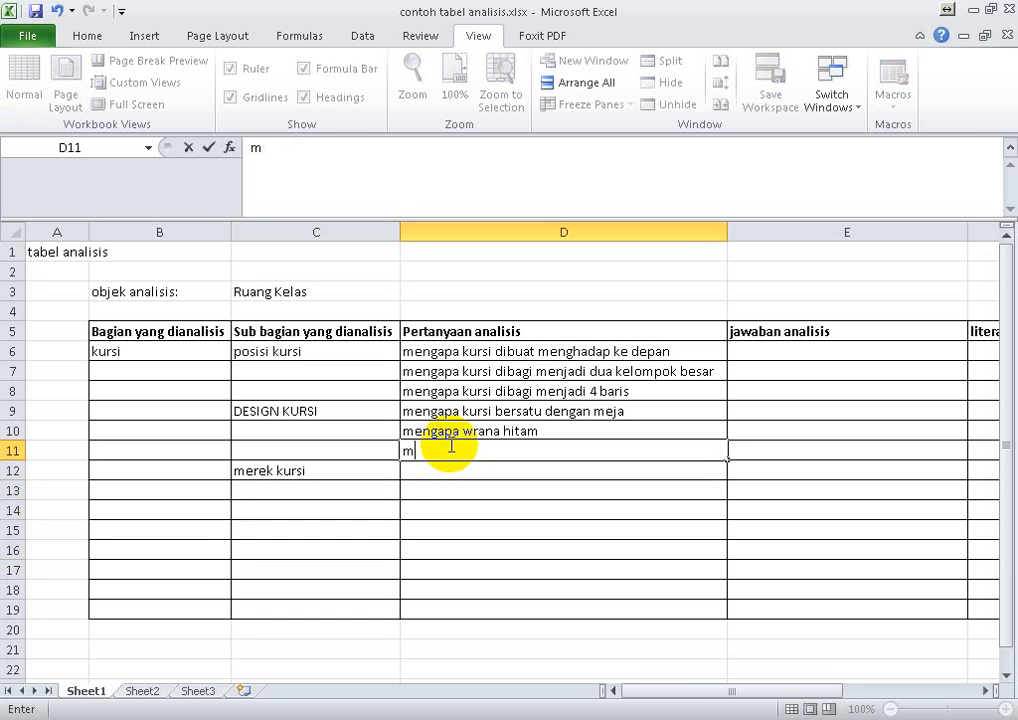
type("engapa")
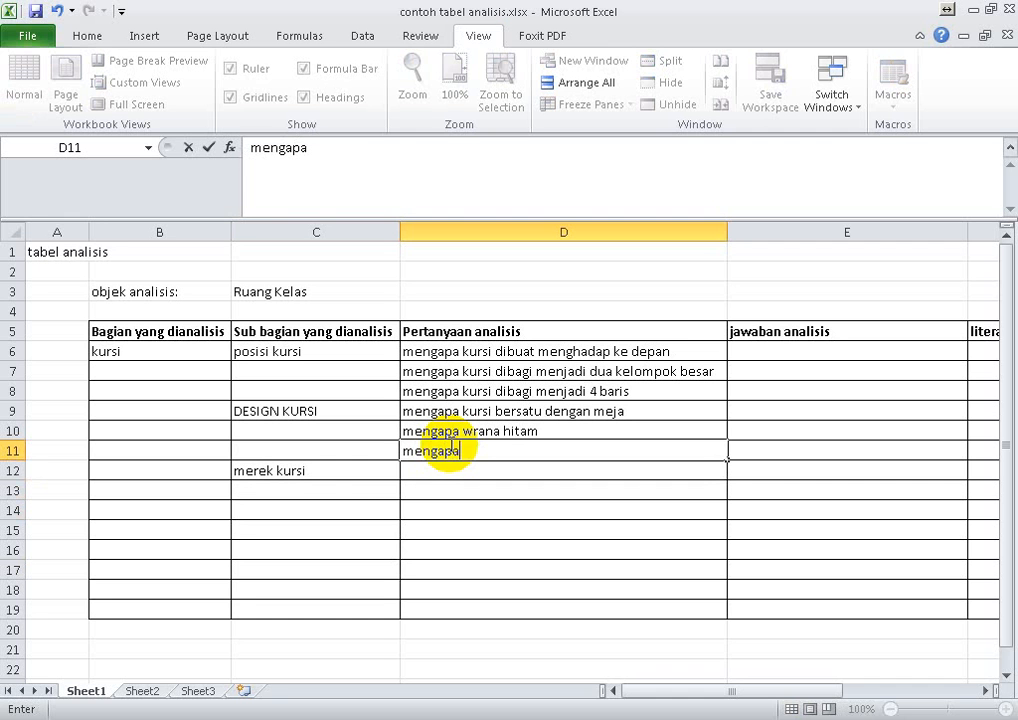
type("kue")
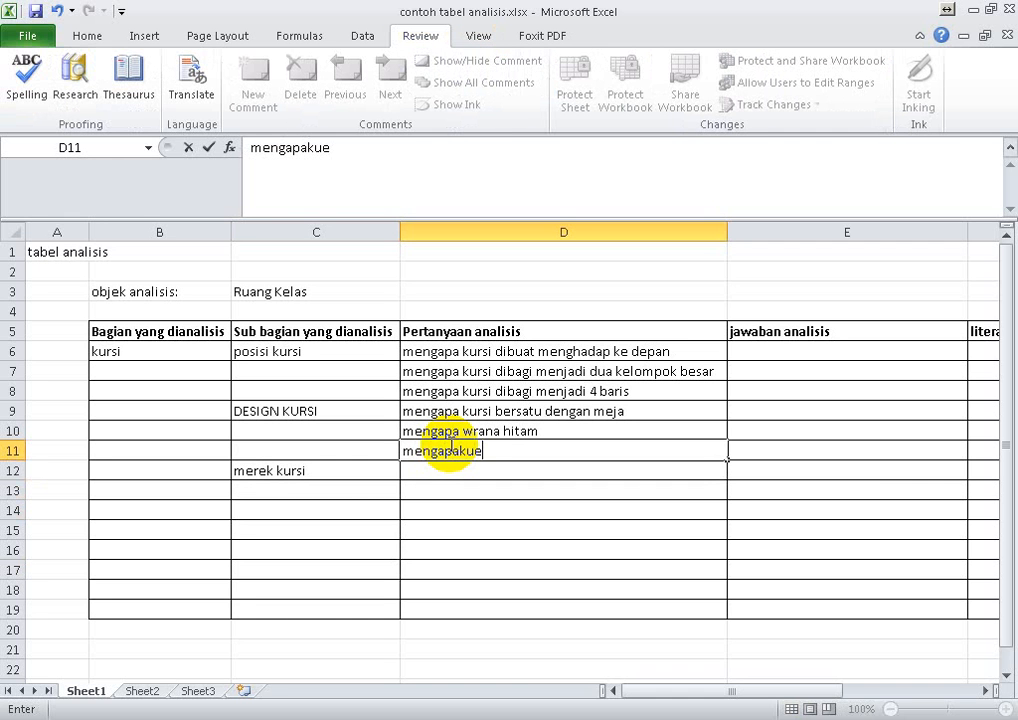
key("BackSpace")
type("rsi selebar,\\")
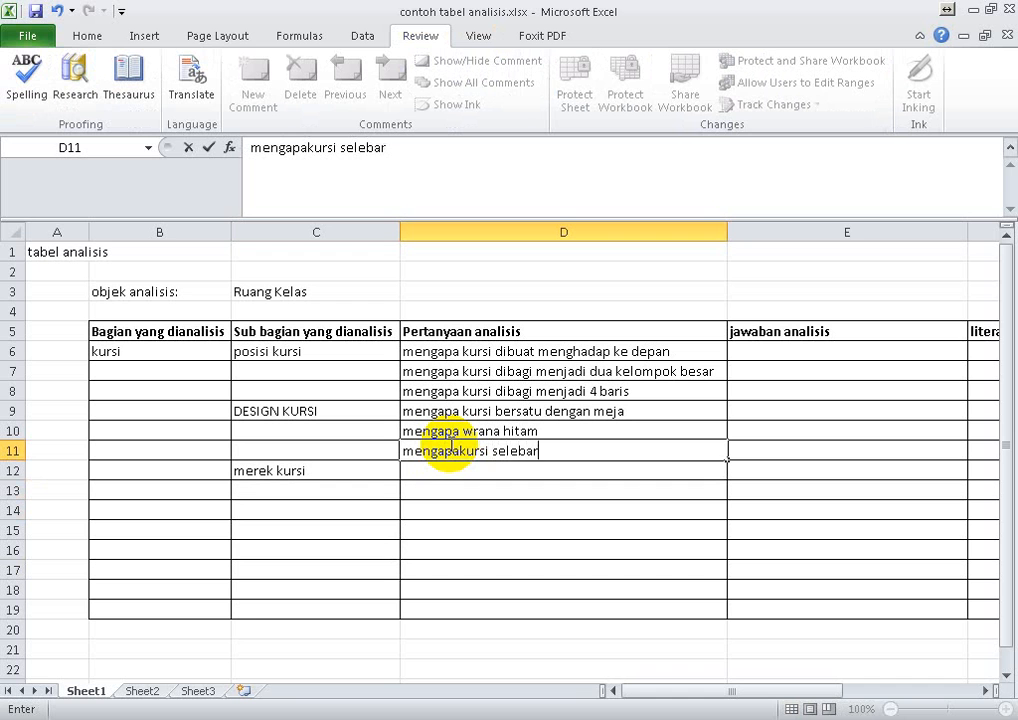
key("BackSpace")
key("BackSpace")
type(".....")
key("Up")
key("Down")
key("Down")
key("Down")
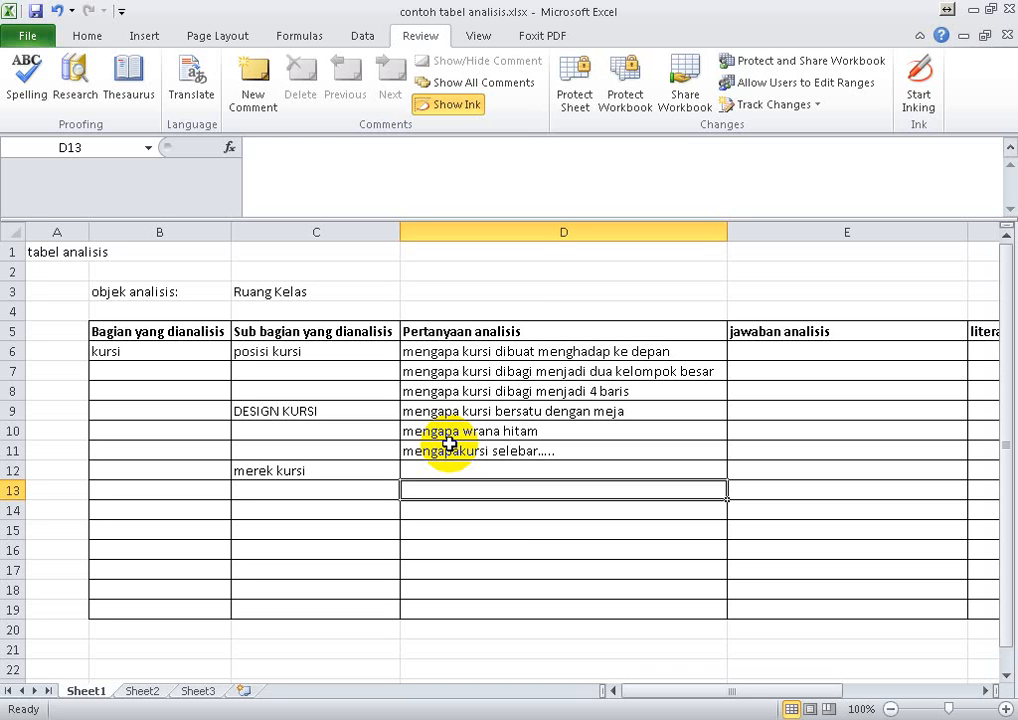
- Insert another blank row above "merek kursi", at row 12
left_click(14, 470)
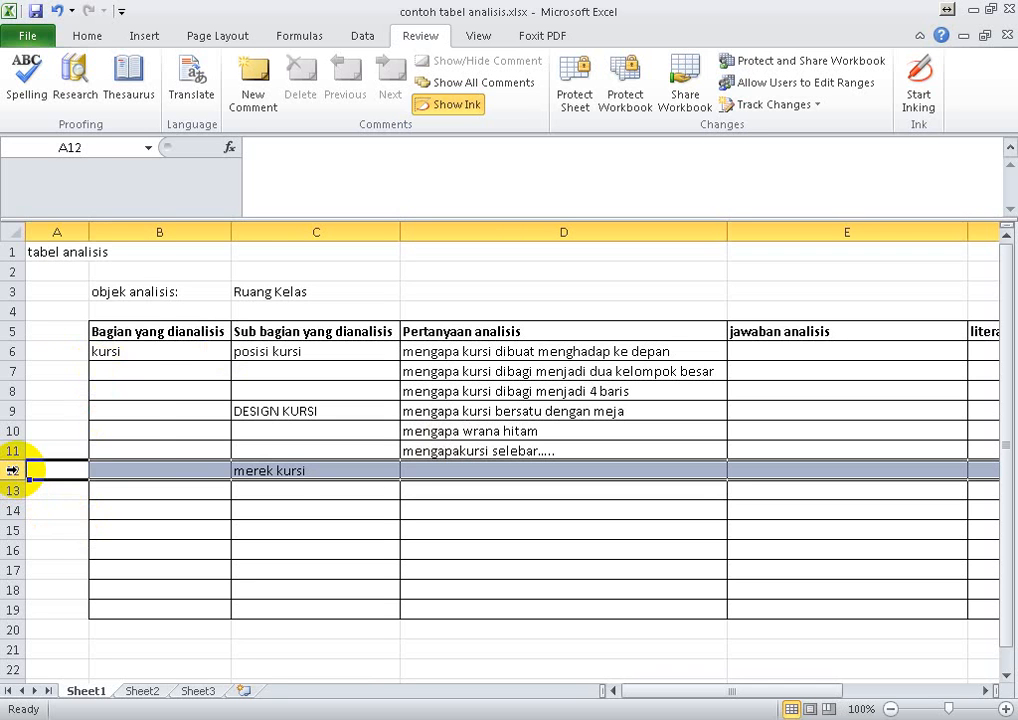
right_click(14, 470)
left_click(67, 324)
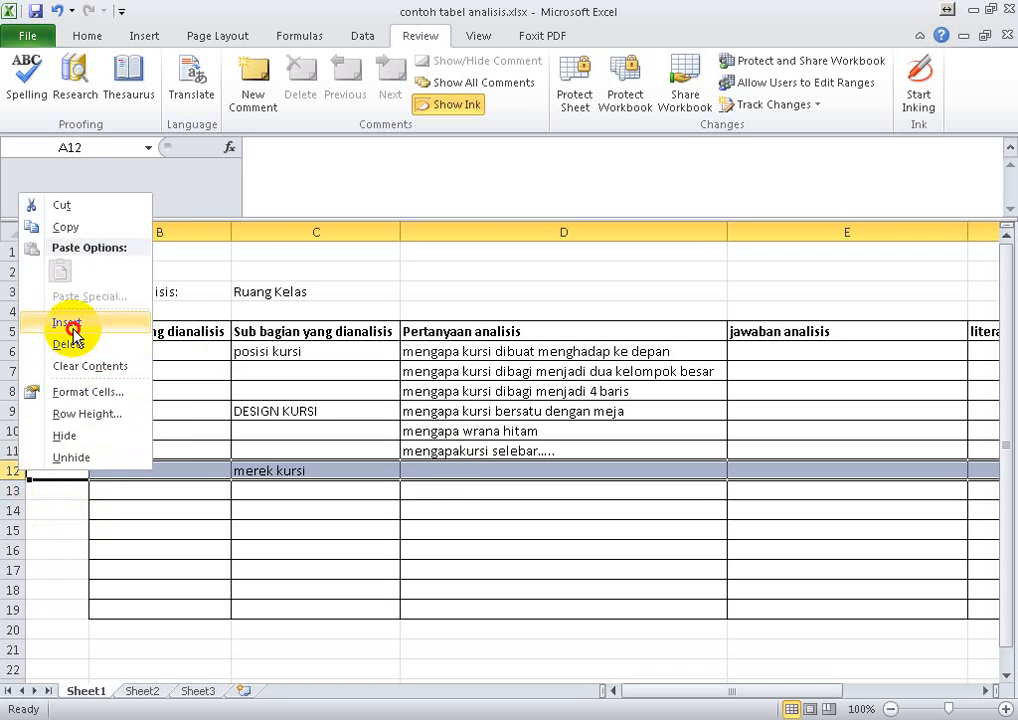
- Enter the question "mengapa kursi dosen beda DENGAN KURSI MAHASISWA" in cell D12
left_click(432, 470)
type("m")
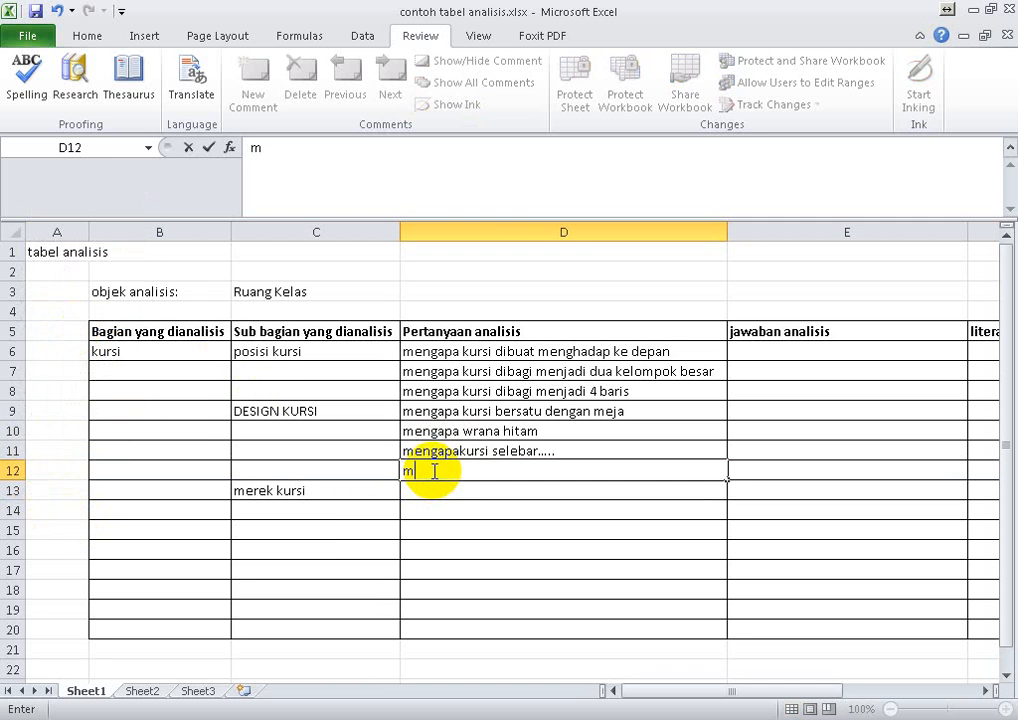
type("engapa")
key("F7")
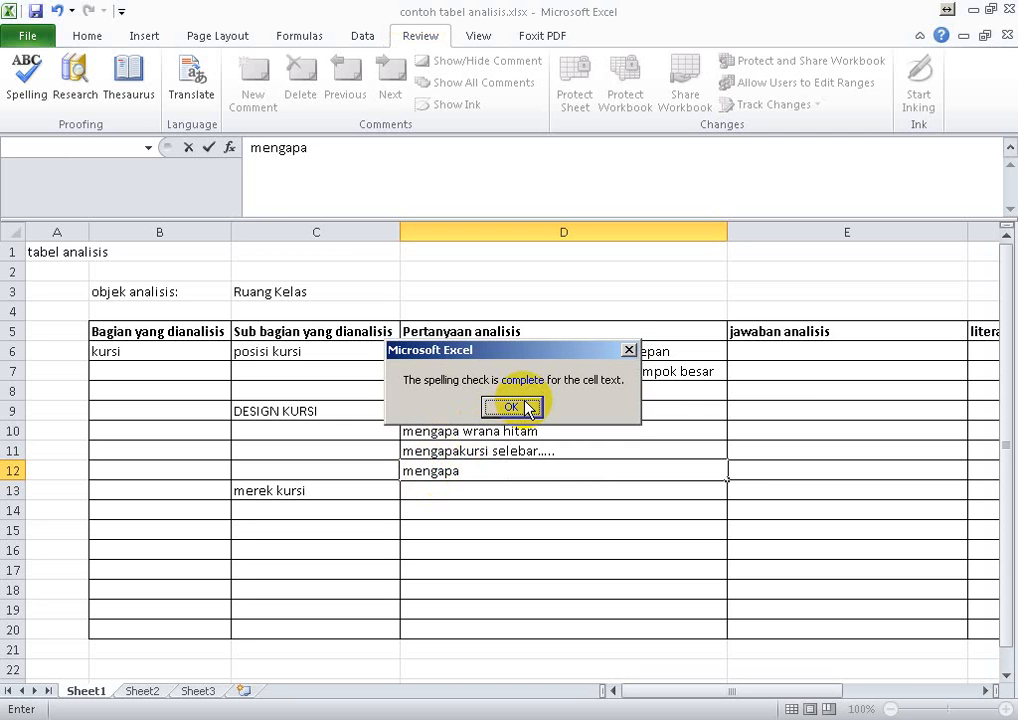
left_click(527, 408)
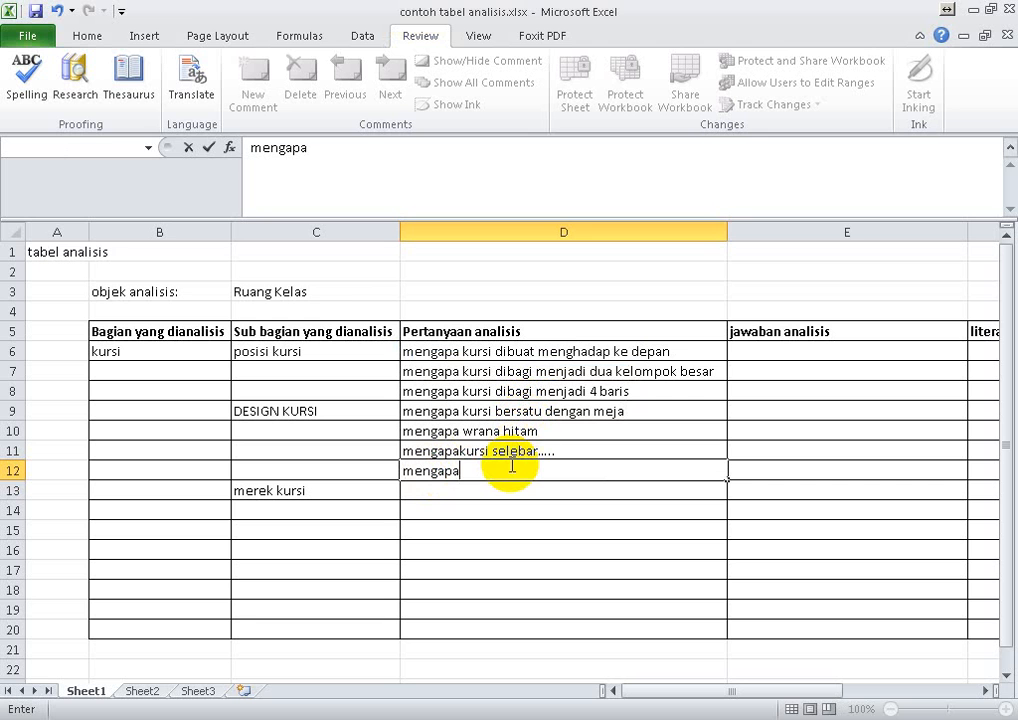
type("kursi dos")
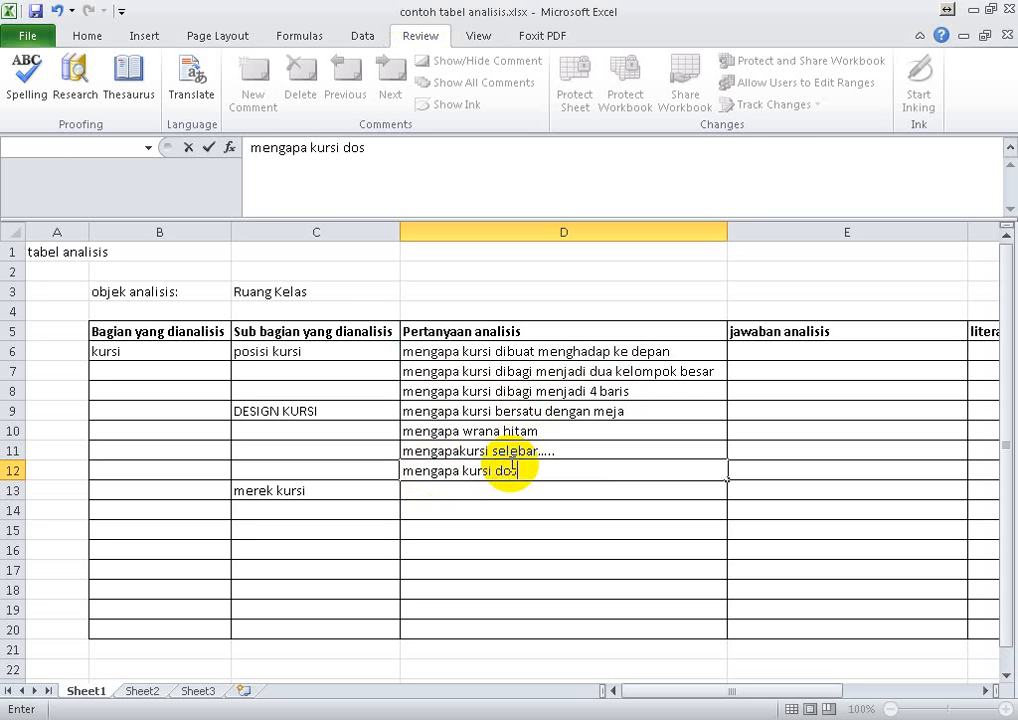
type("en beda")
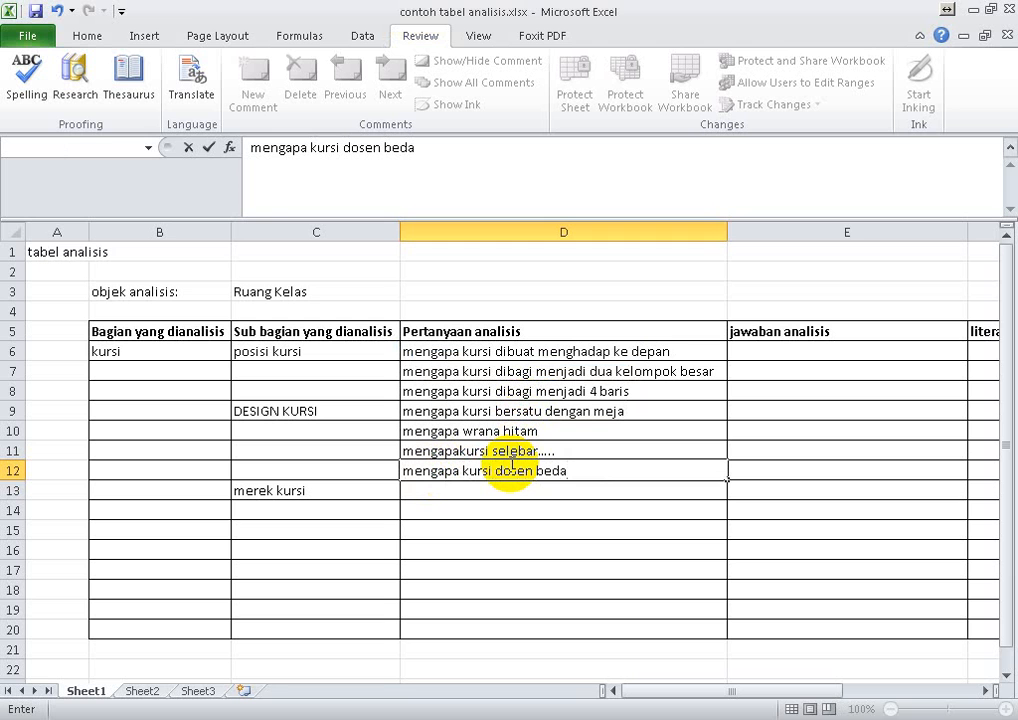
type(" DENGAN KURS")
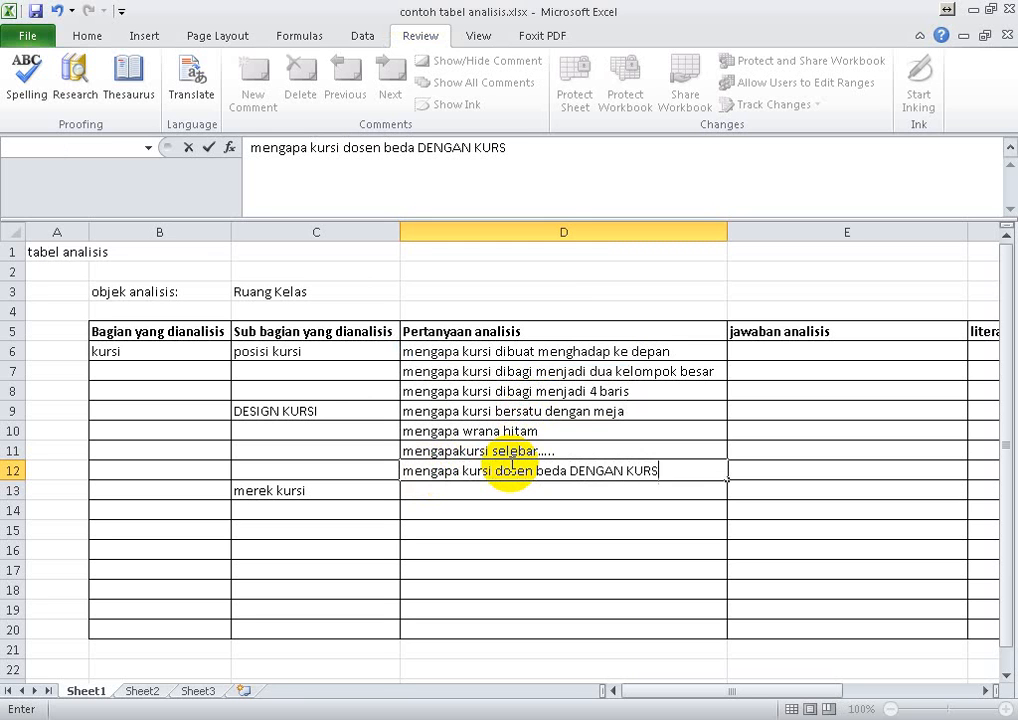
type("I MAHAS")
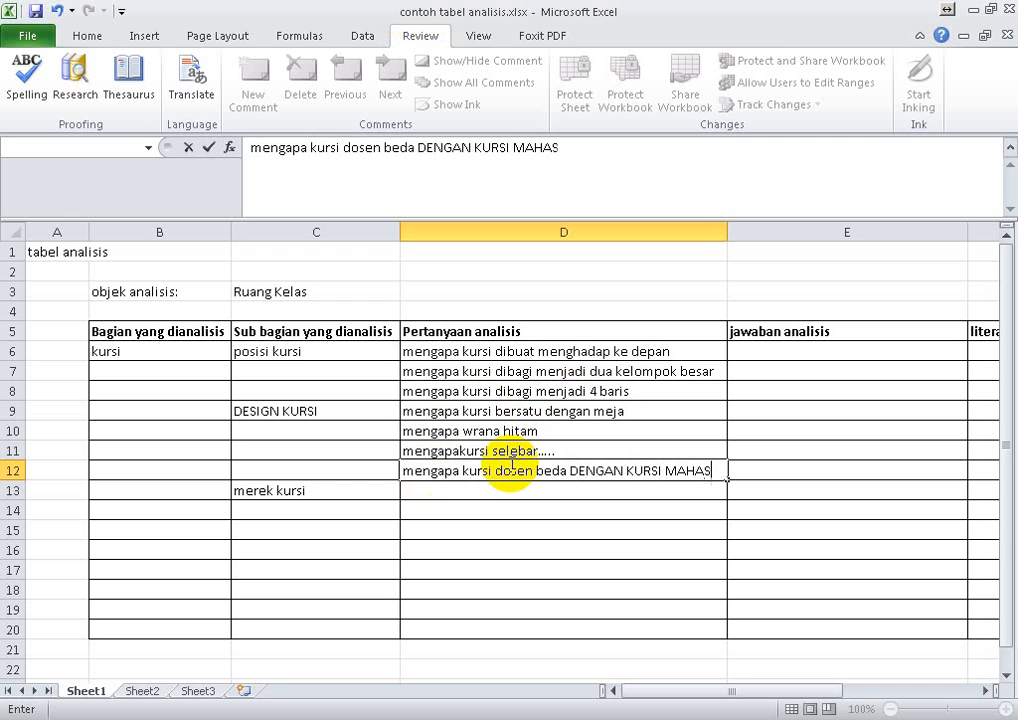
type("ISWA")
key("Return")
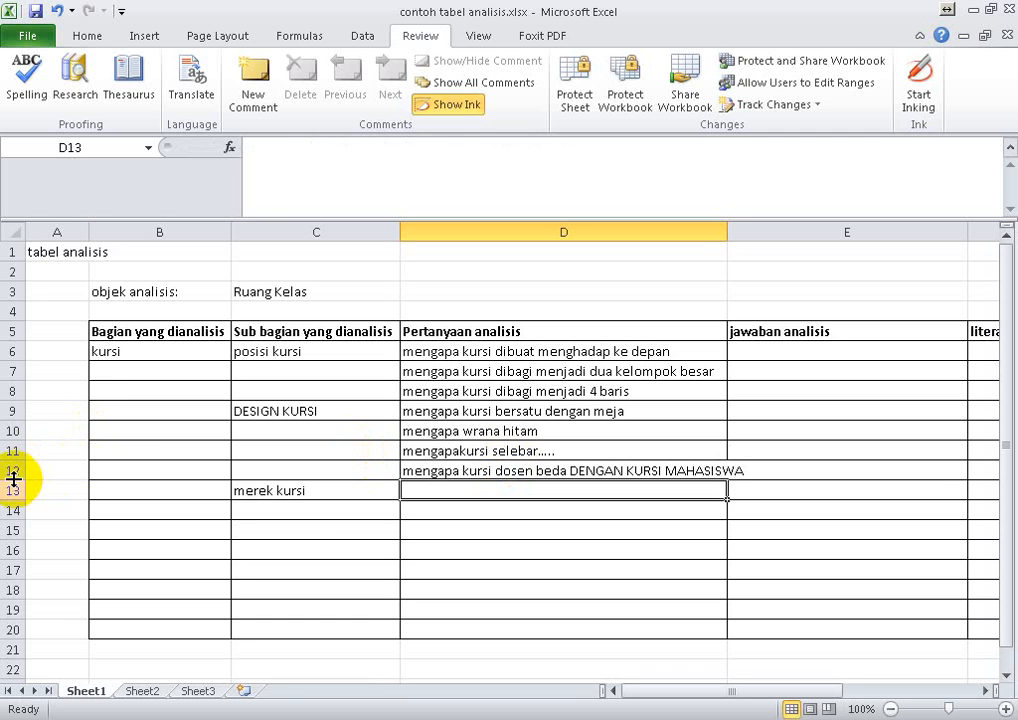
- Insert one more blank row above "merek kursi", at row 13
left_click_drag(14, 493, 12, 493)
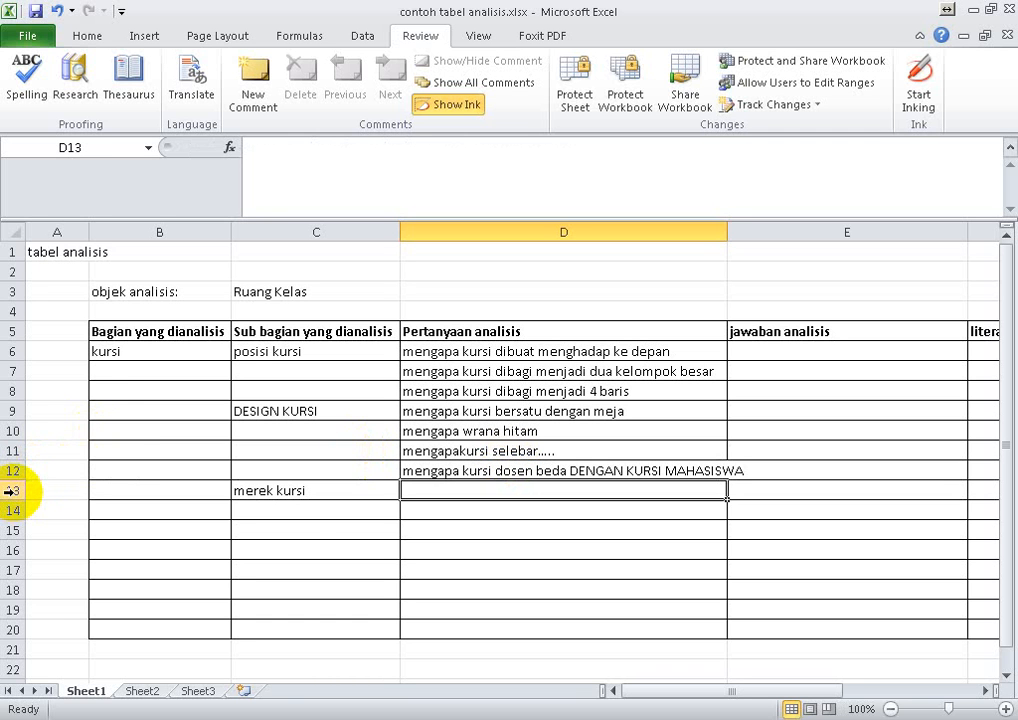
left_click(12, 486)
right_click(15, 492)
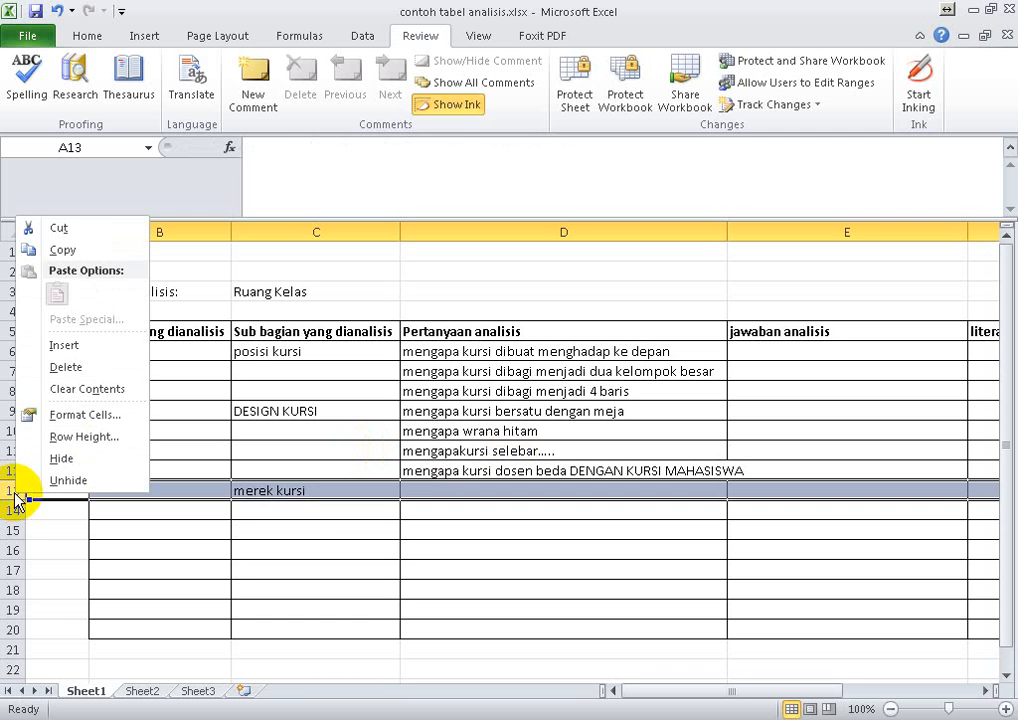
left_click(95, 344)
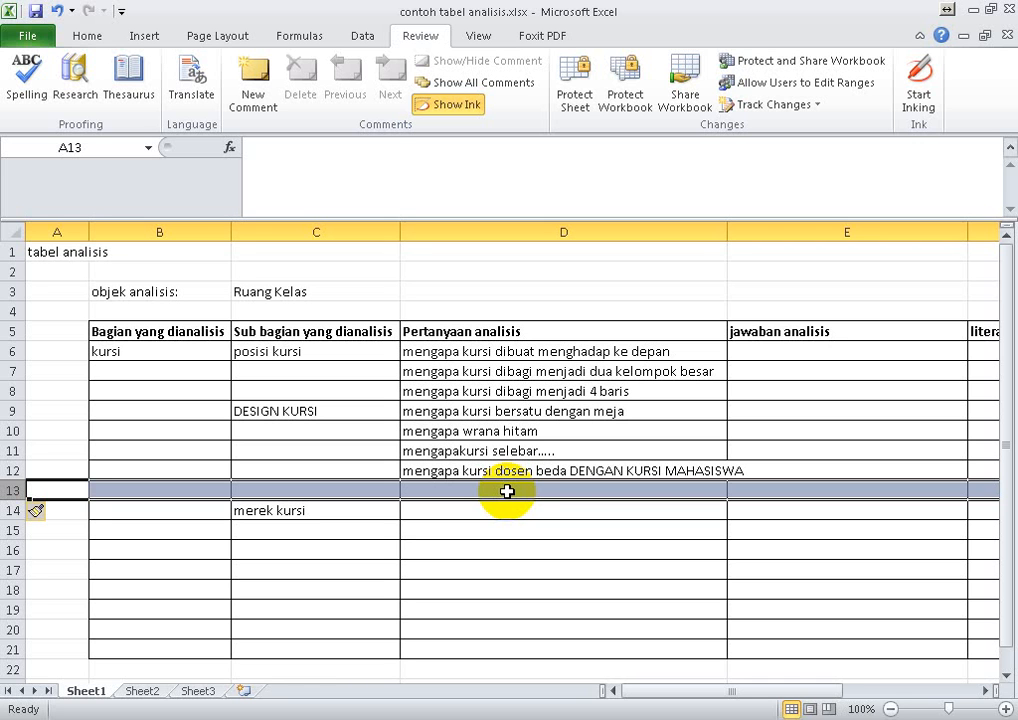
- Enter the question "bagaimana tingkat kenyamanan kursi" in cell D13
left_click(522, 406)
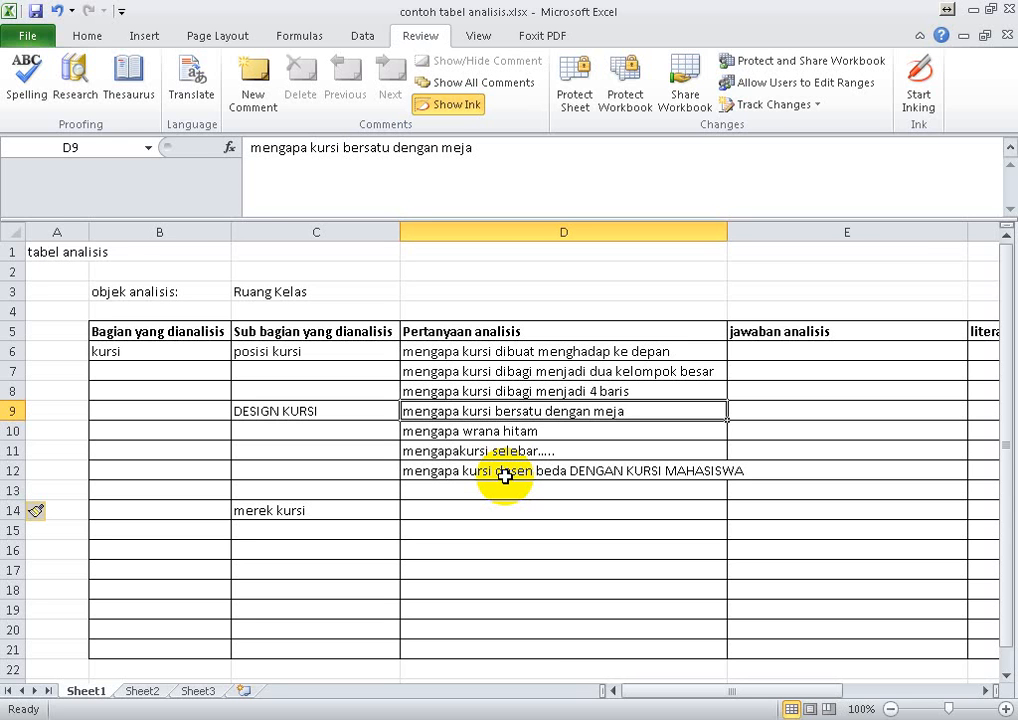
key("Down")
key("Down")
key("Down")
key("Down")
type("b")
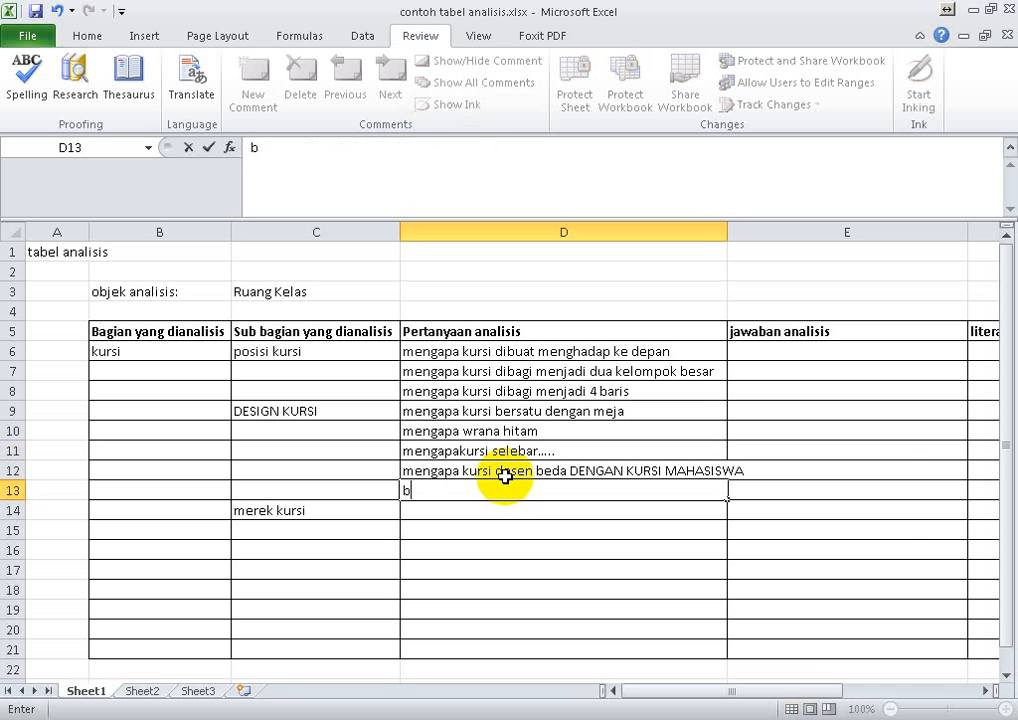
type("agaimanan")
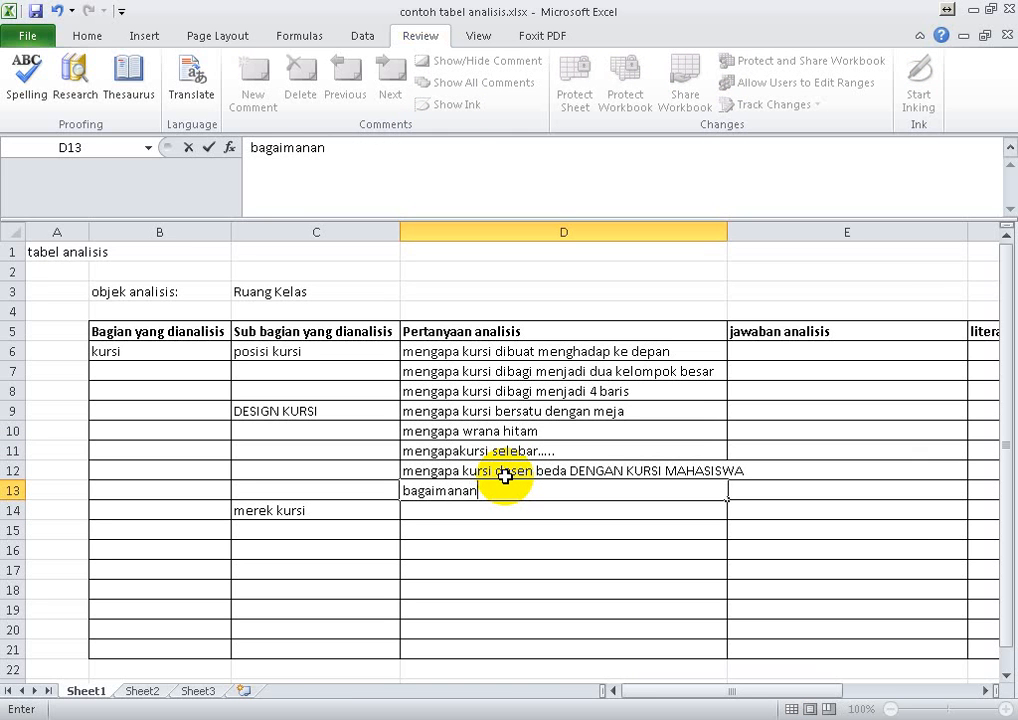
key("BackSpace")
type("tingkat k")
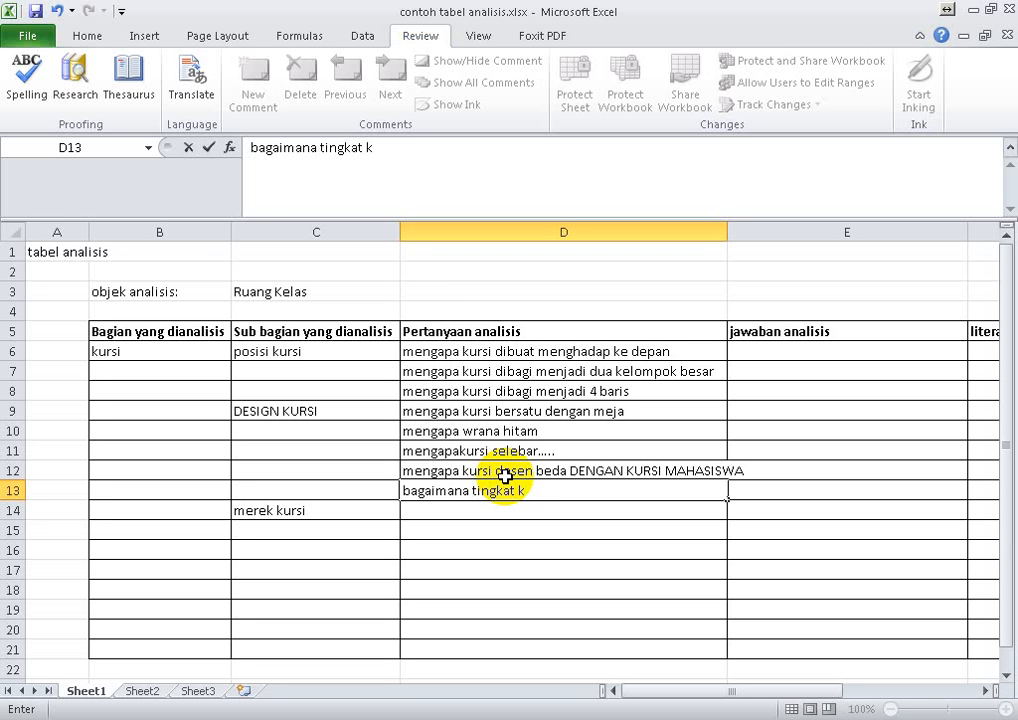
type("enyamanan")
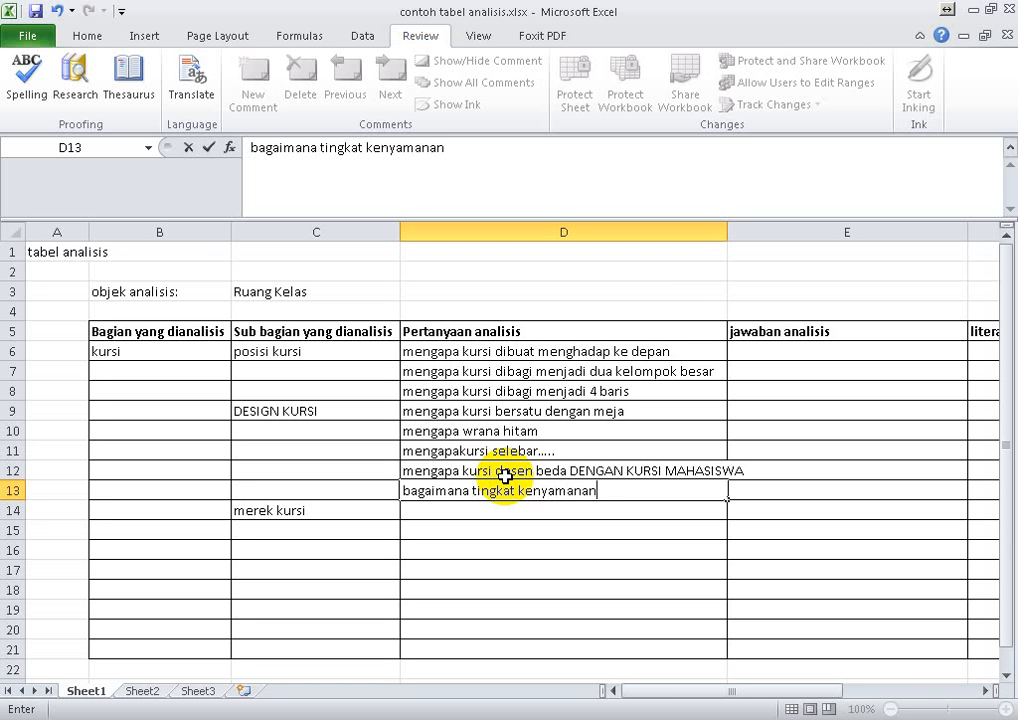
type(" kursi")
key("Return")
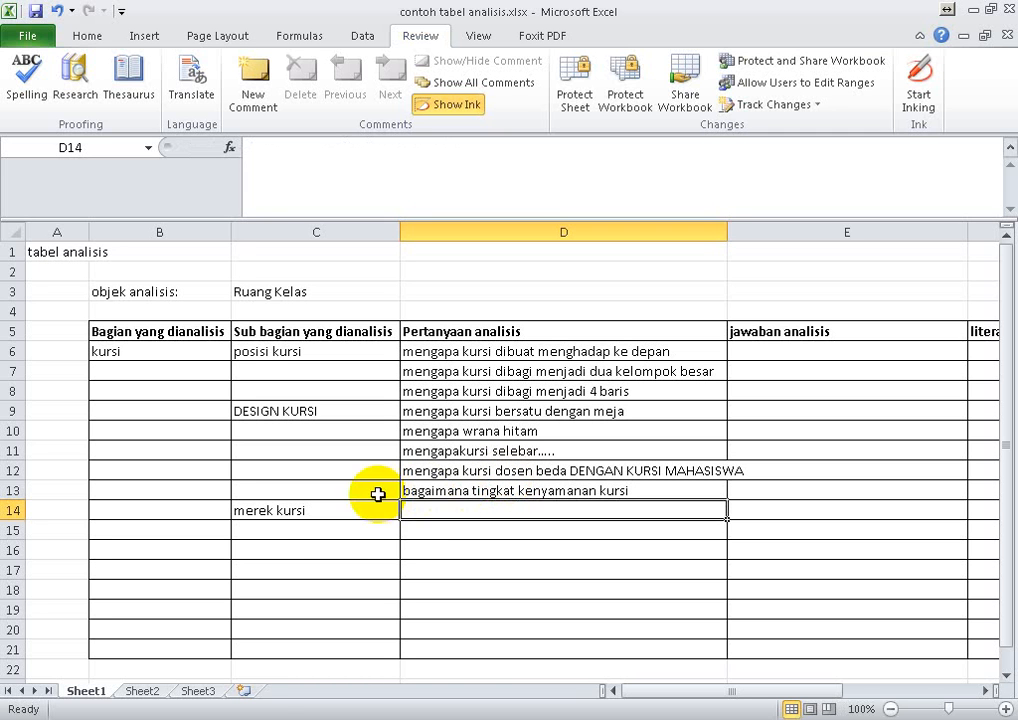
- Move "merek kursi" from C14 down to C18 and enter the question "mengapa bahan alumunium" in cell D14
left_click(348, 516)
left_click_drag(348, 516, 336, 586)
left_click(458, 512)
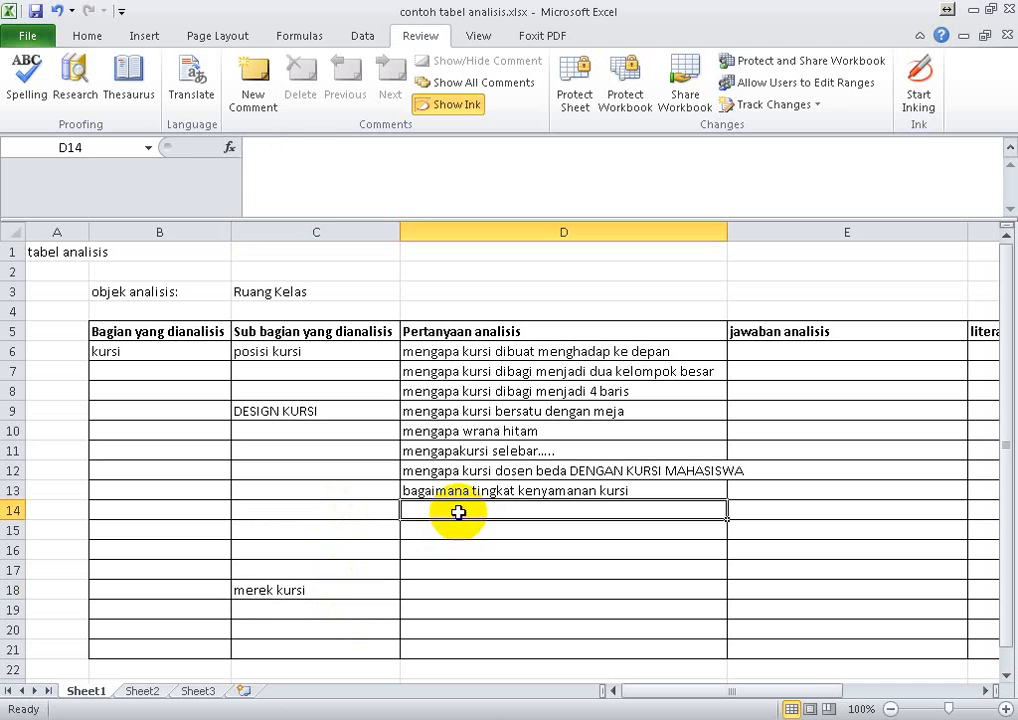
type("mengap")
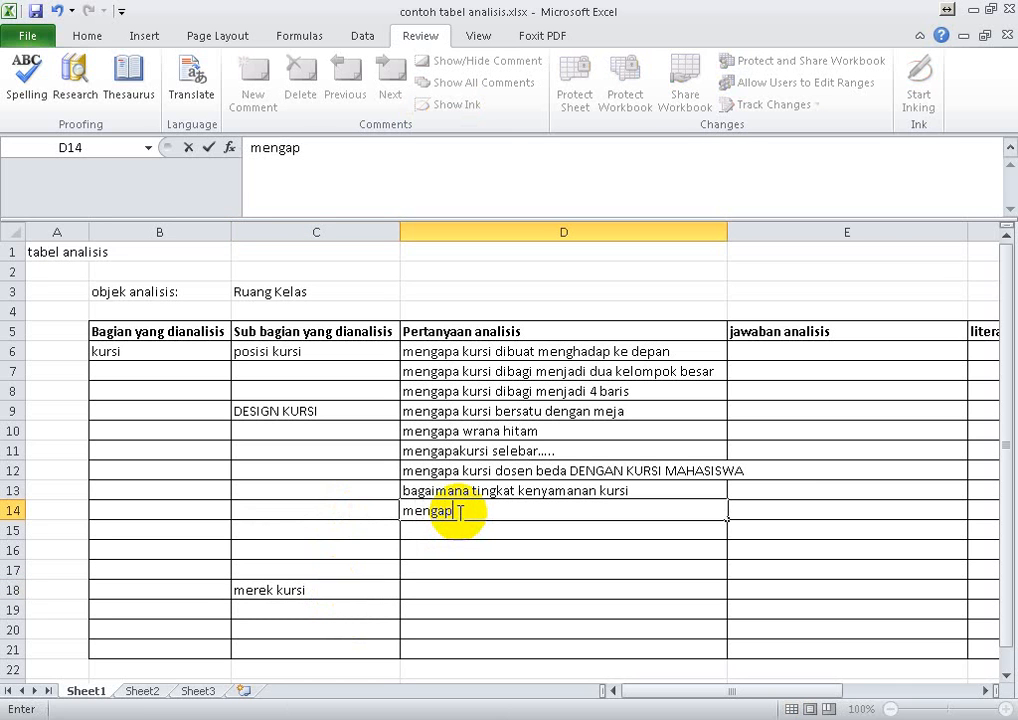
type("a bahan akumuni")
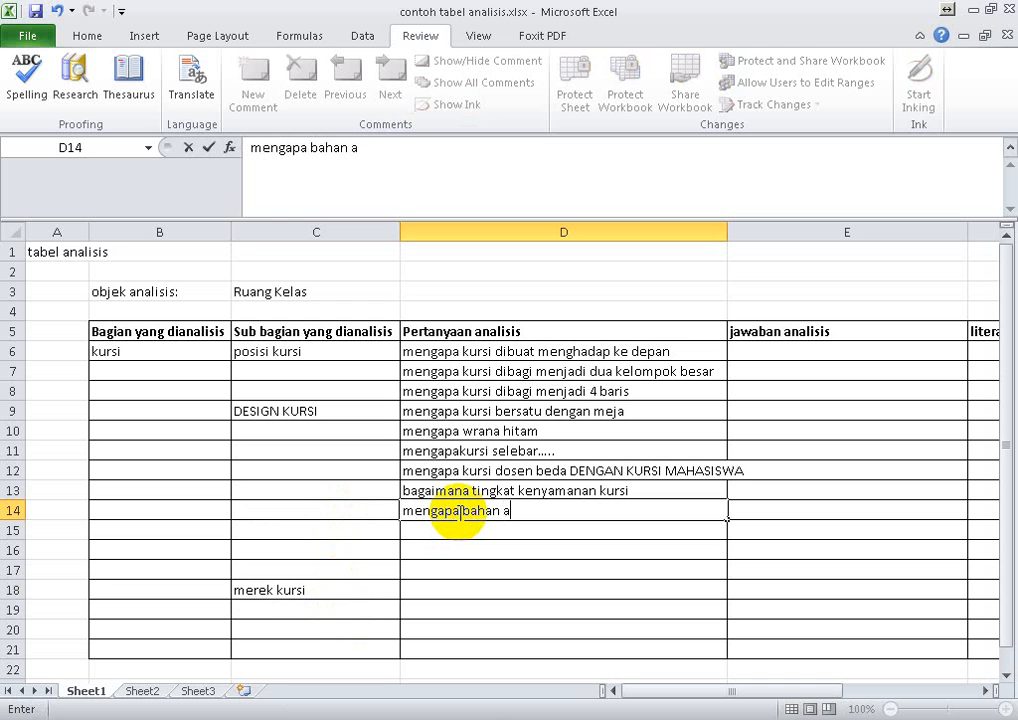
key("BackSpace")
key("BackSpace")
key("BackSpace")
key("BackSpace")
key("BackSpace")
key("BackSpace")
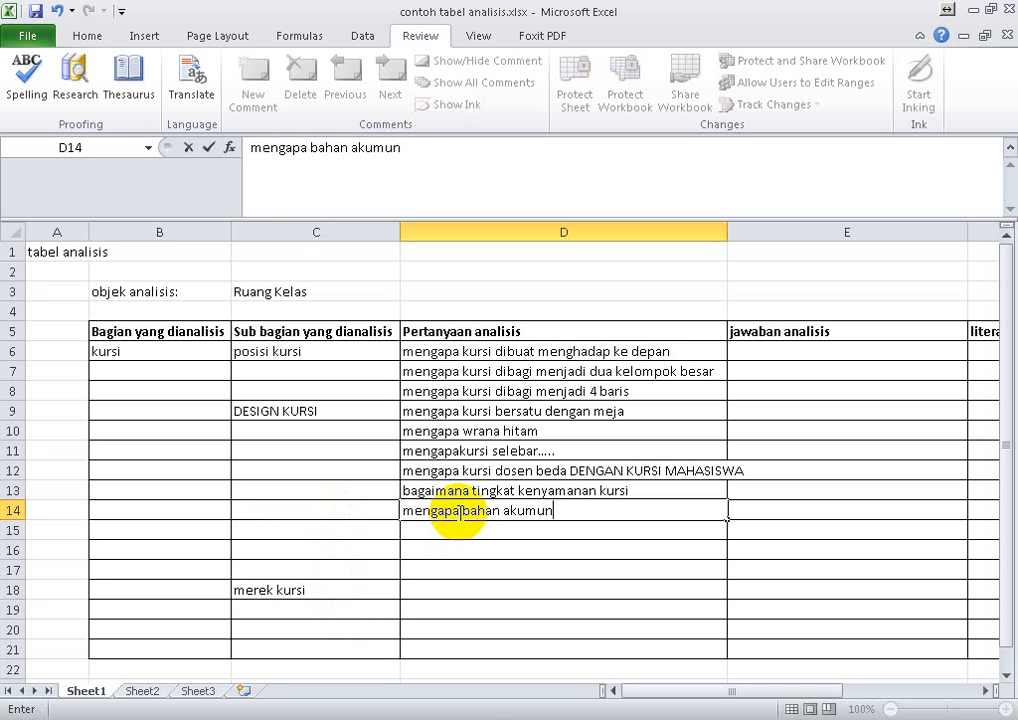
type("lumunium")
key("Return")
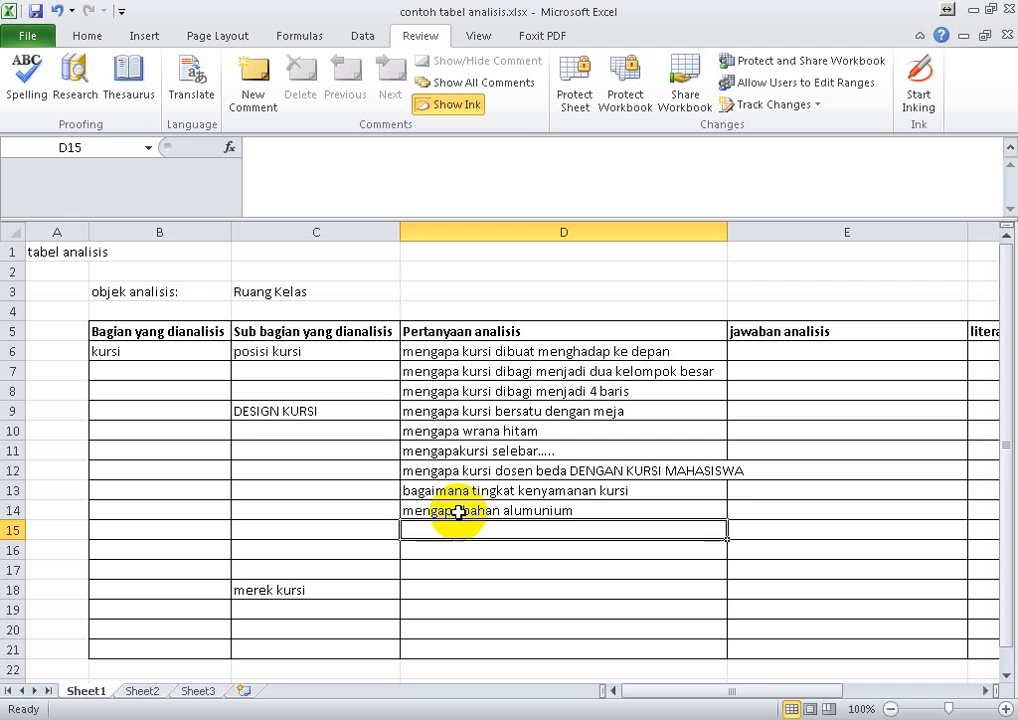
- Enter the question "apa yang jadi pertimbangan dalam menentukan bentuk kursi" in cell D15
type("ap")
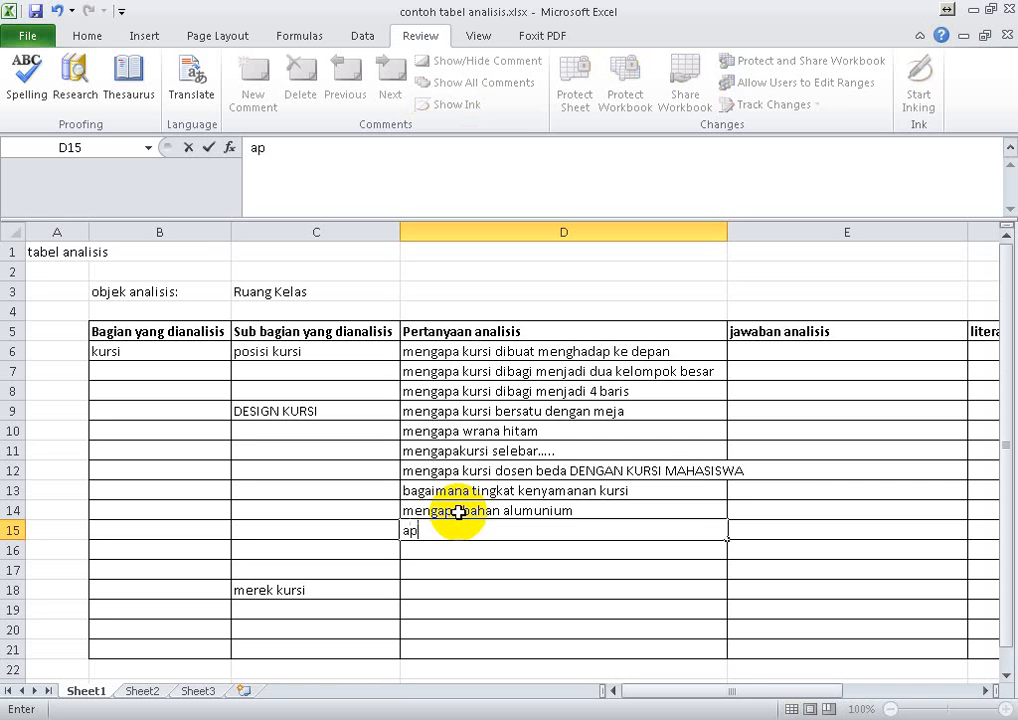
type("a yang ja")
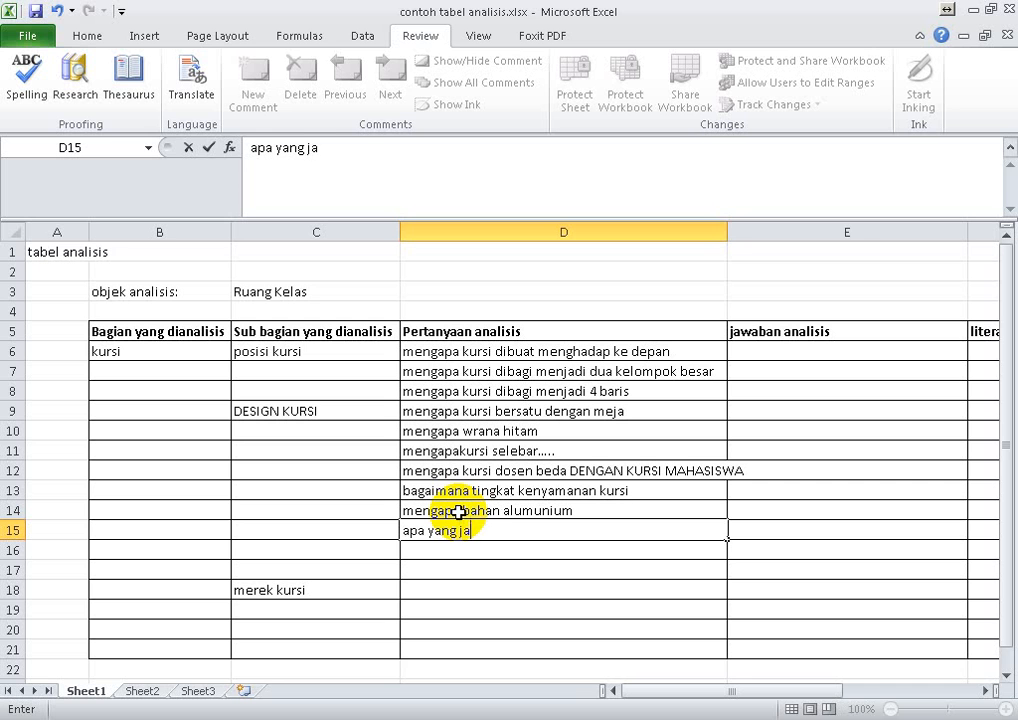
type("di pertimbanga")
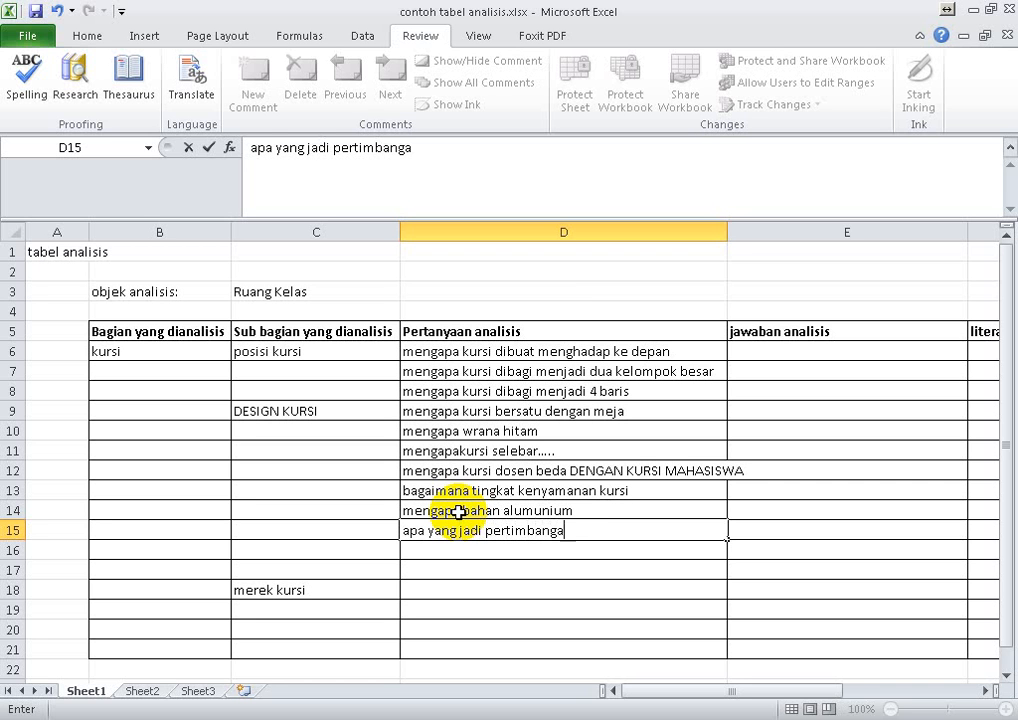
type("n dalam m")
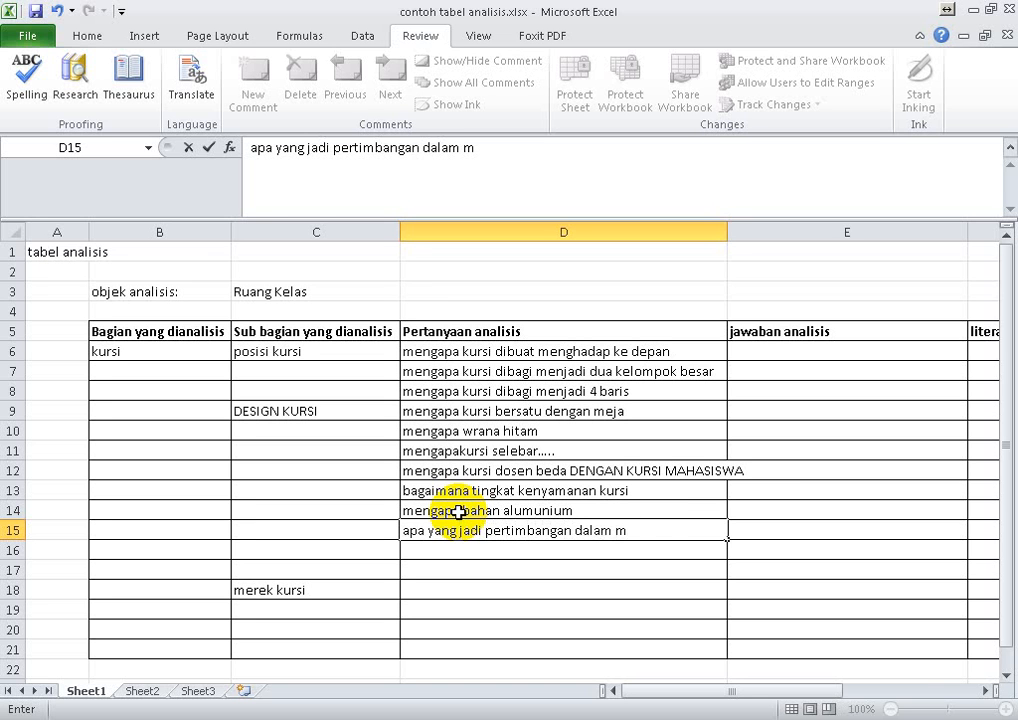
type("enentukan b")
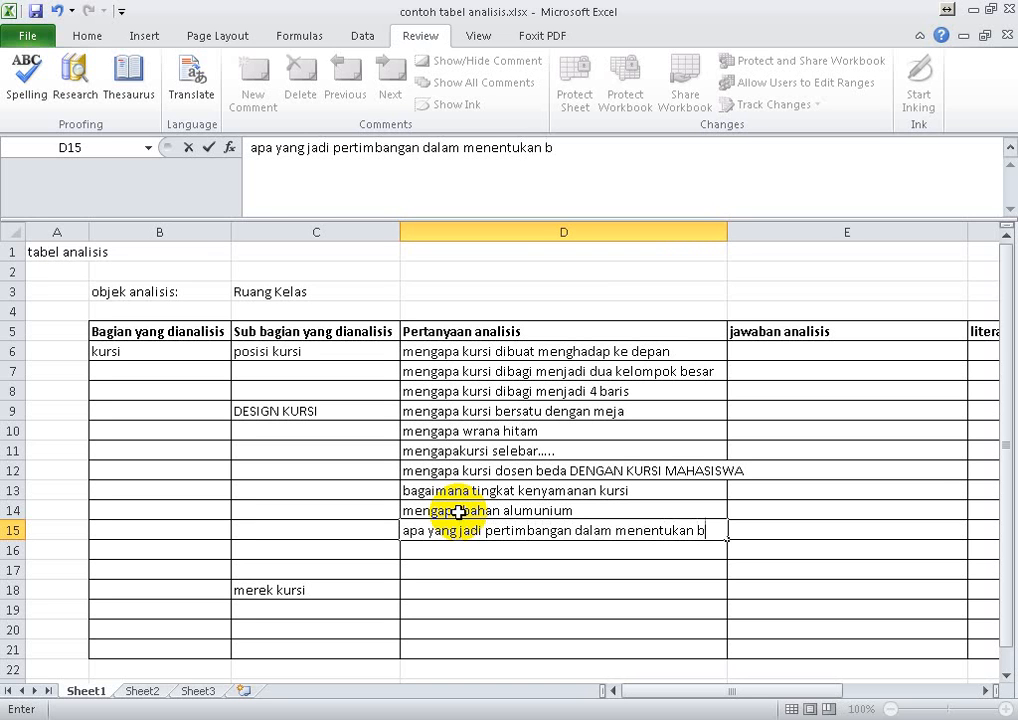
type("entuk kursi")
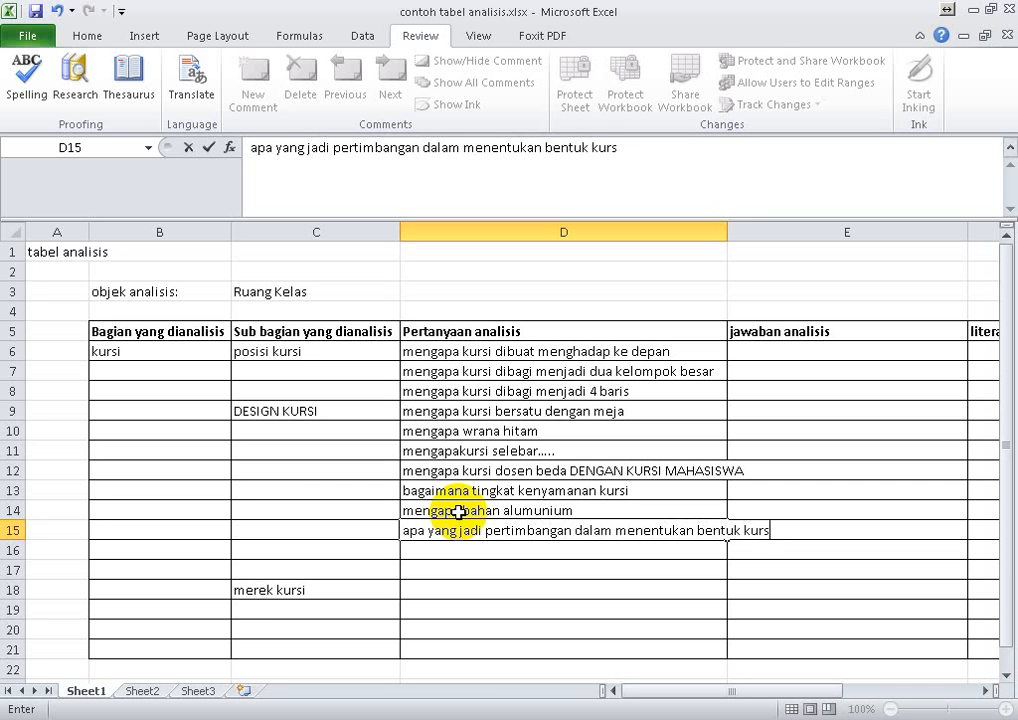
key("Return")
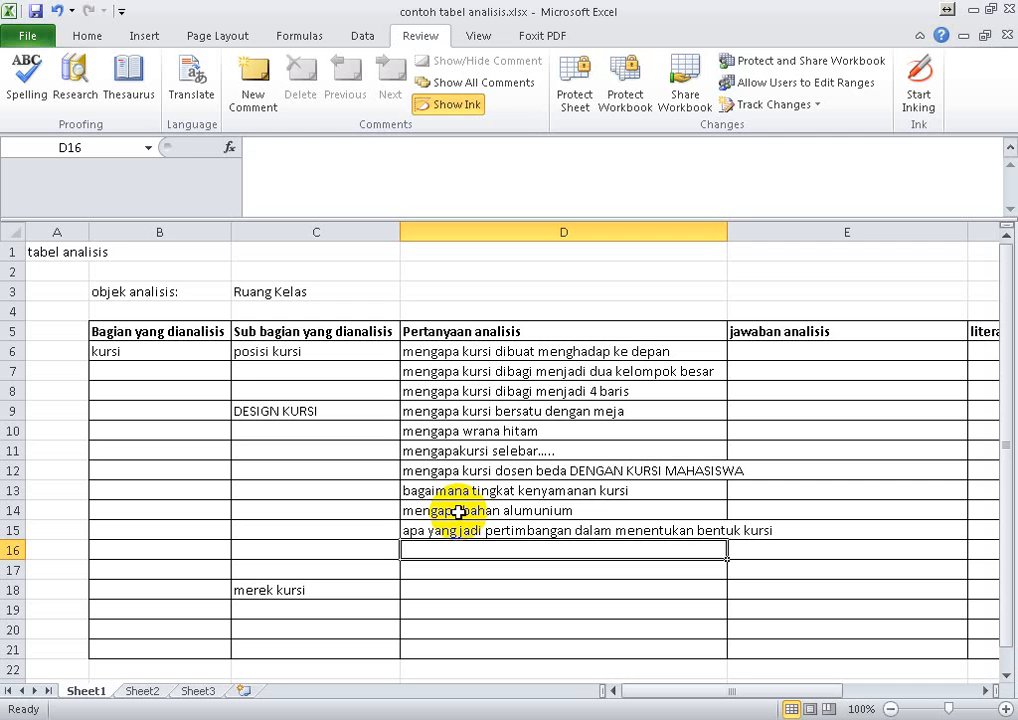
- Enter the question "kenapa terdapat senderan kaki" in cell D16
type("kena")
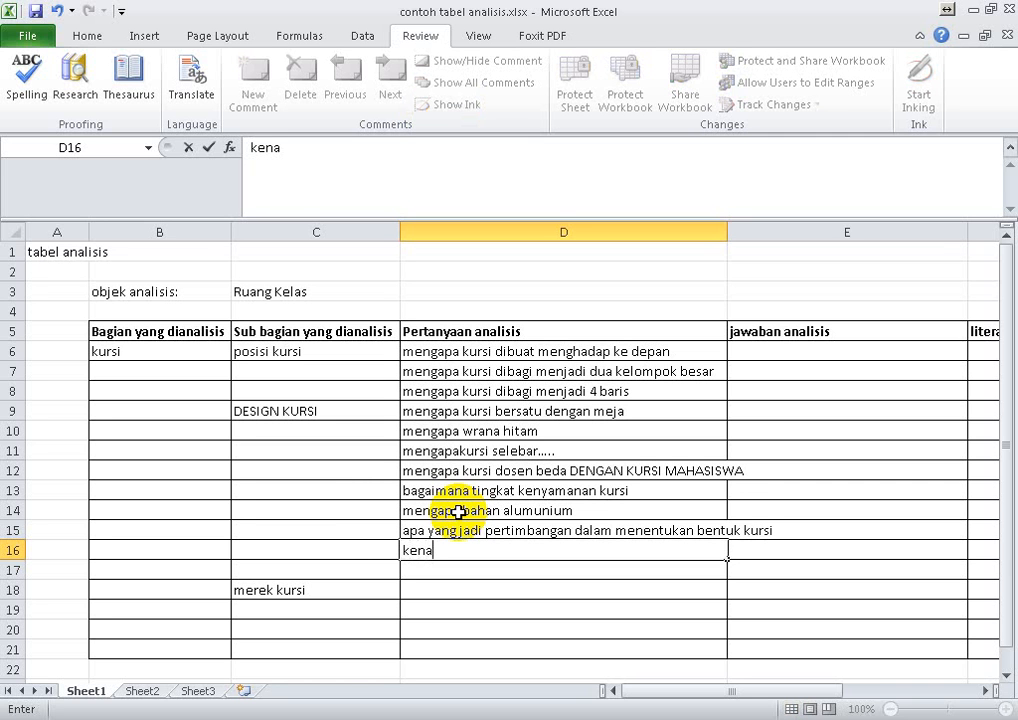
type("parda")
key("BackSpace")
key("BackSpace")
key("BackSpace")
type("terdap")
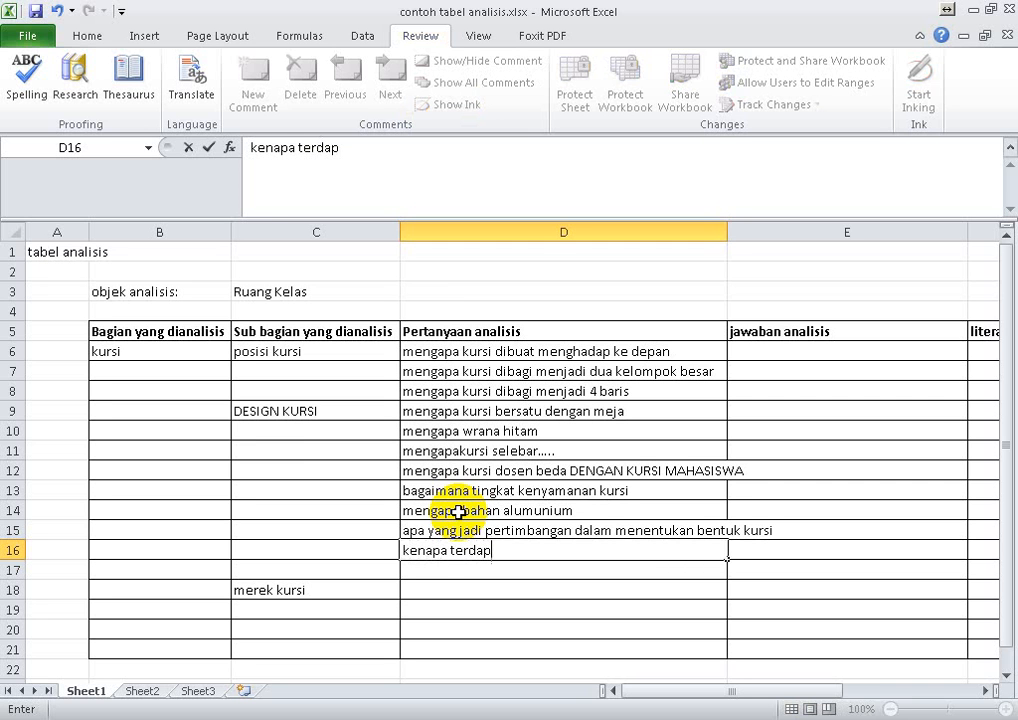
type("at senderan kaki")
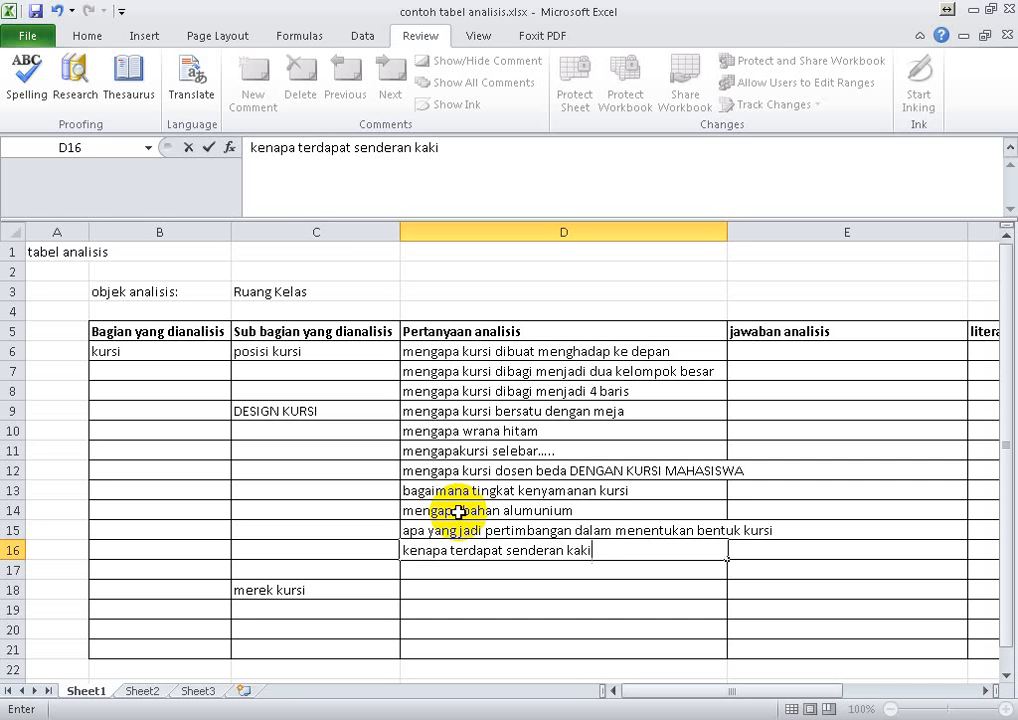
key("Return")
- Enter the answer "karenaruangan terbatas" in cell E8, beside the question about the four rows of chairs
key("Up")
key("Up")
key("Up")
key("Up")
key("Up")
key("Up")
key("Up")
key("Up")
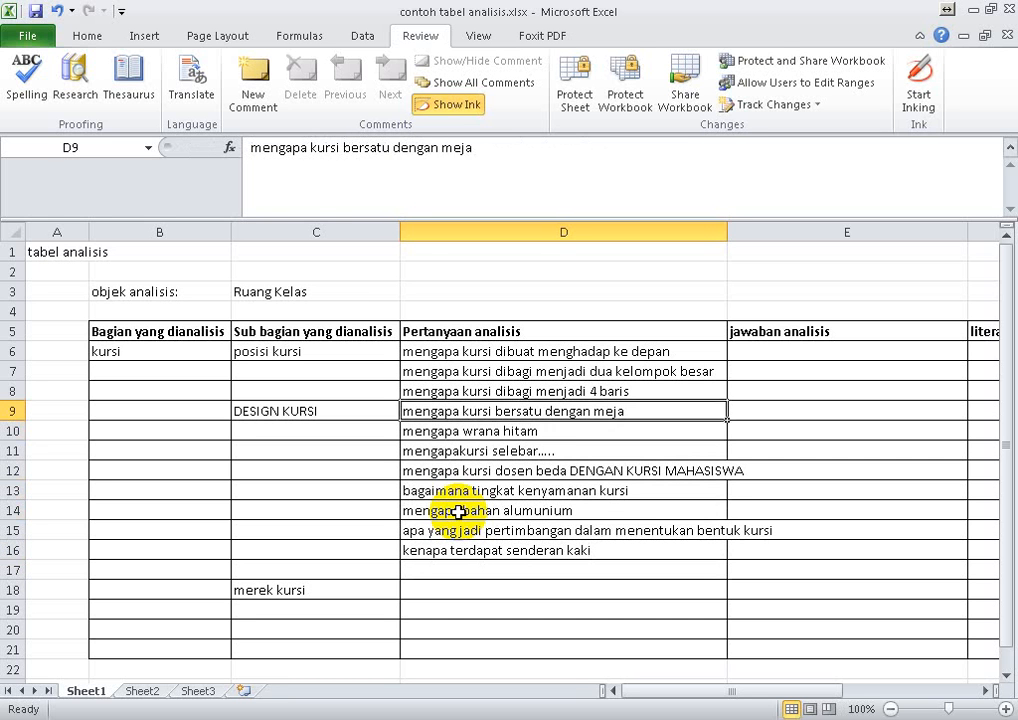
key("Up")
key("Up")
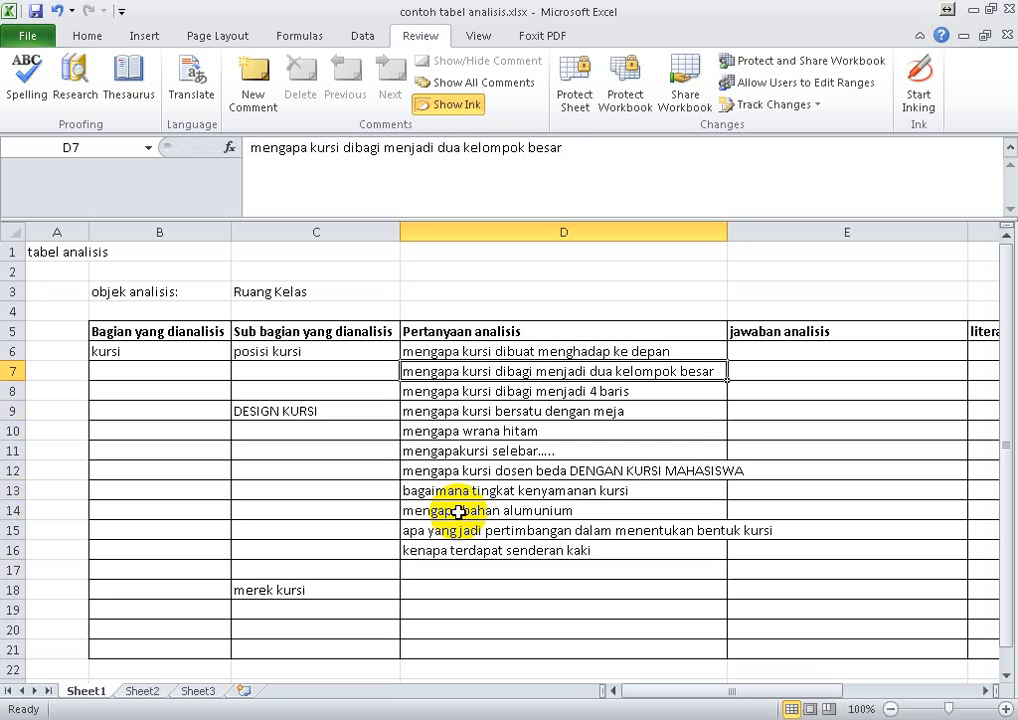
key("Down")
key("Right")
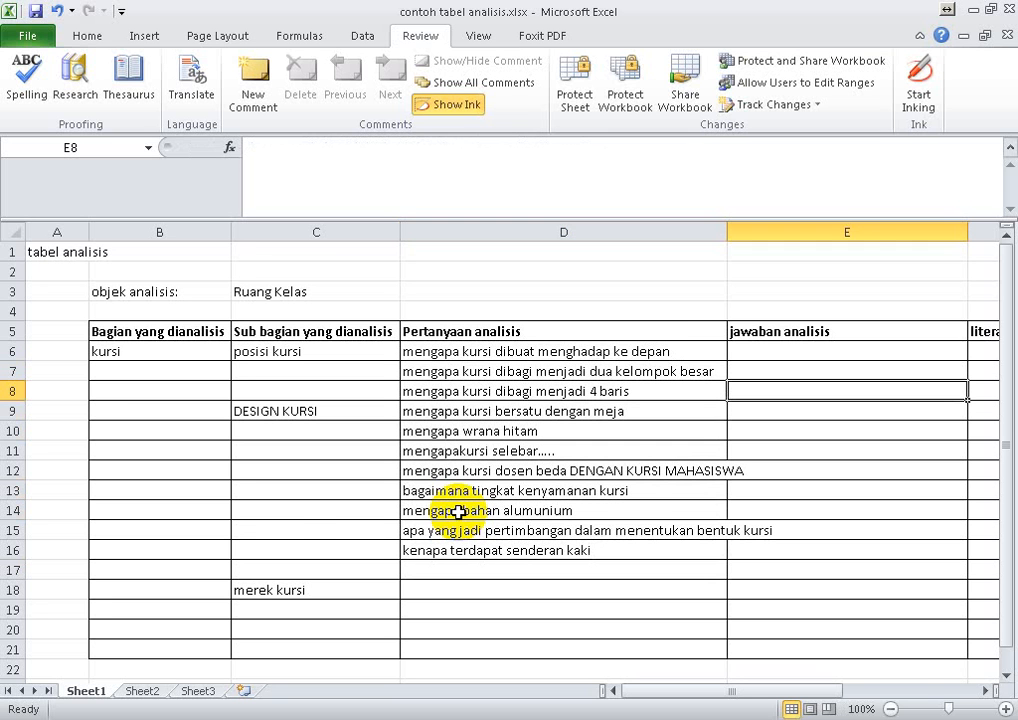
key("Right")
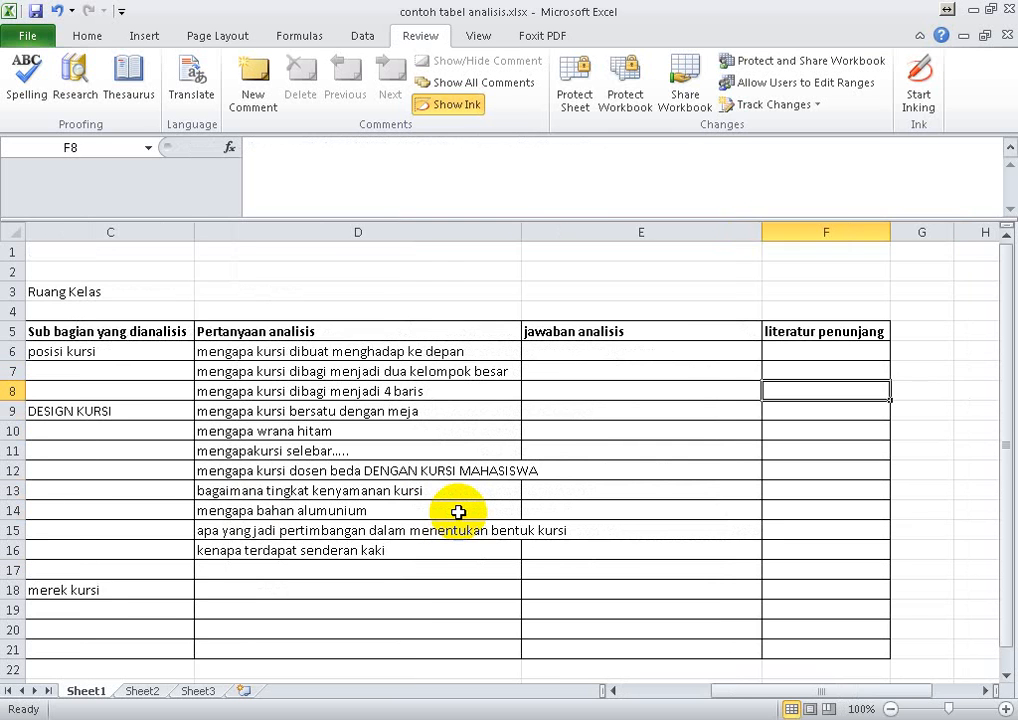
key("Left")
key("Left")
key("Right")
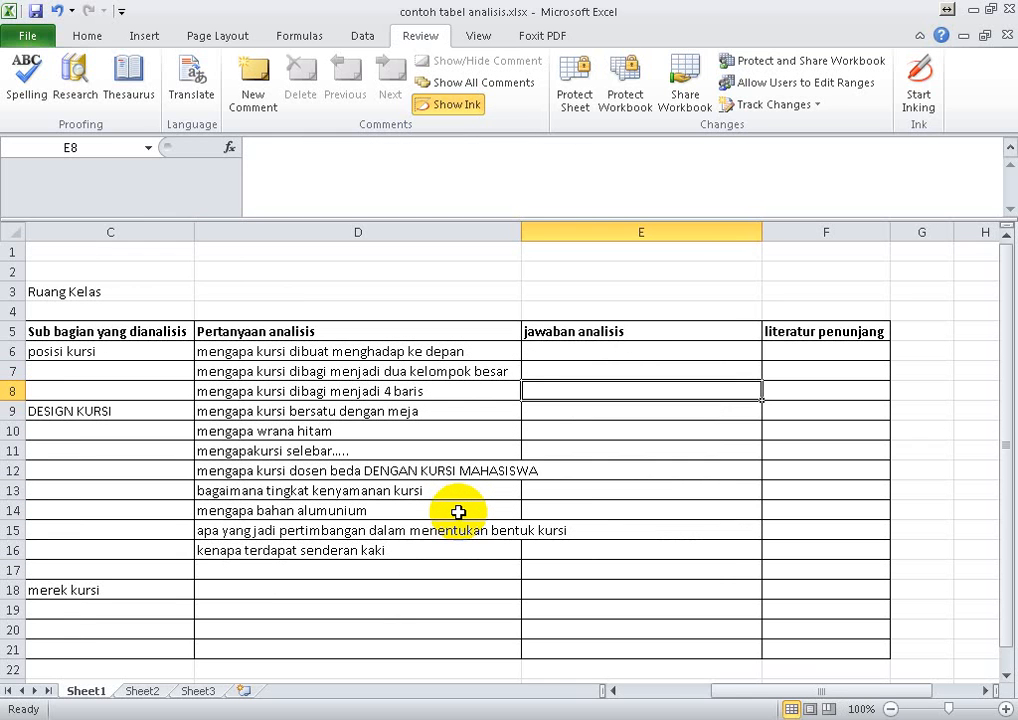
type("karena")
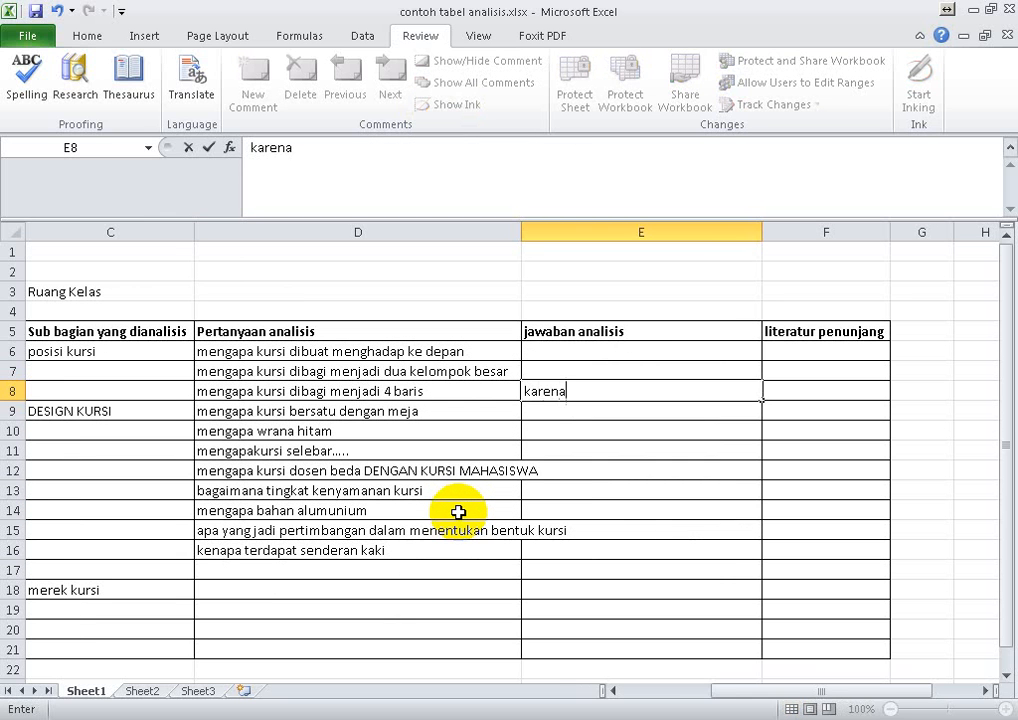
type("ru")
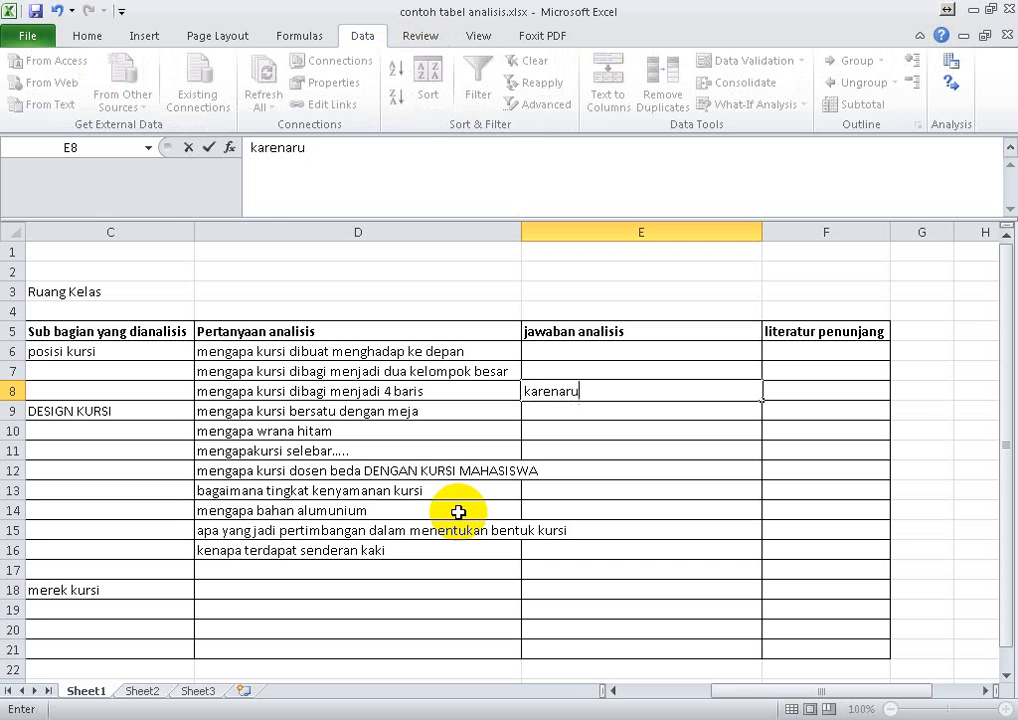
type("angan ")
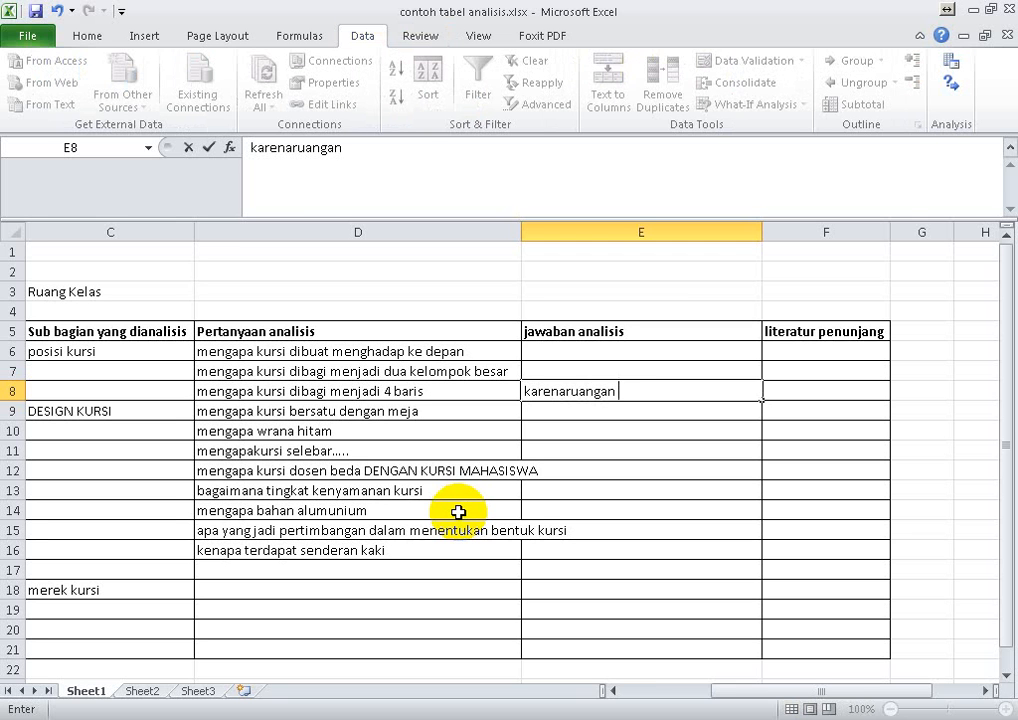
type("terbatas")
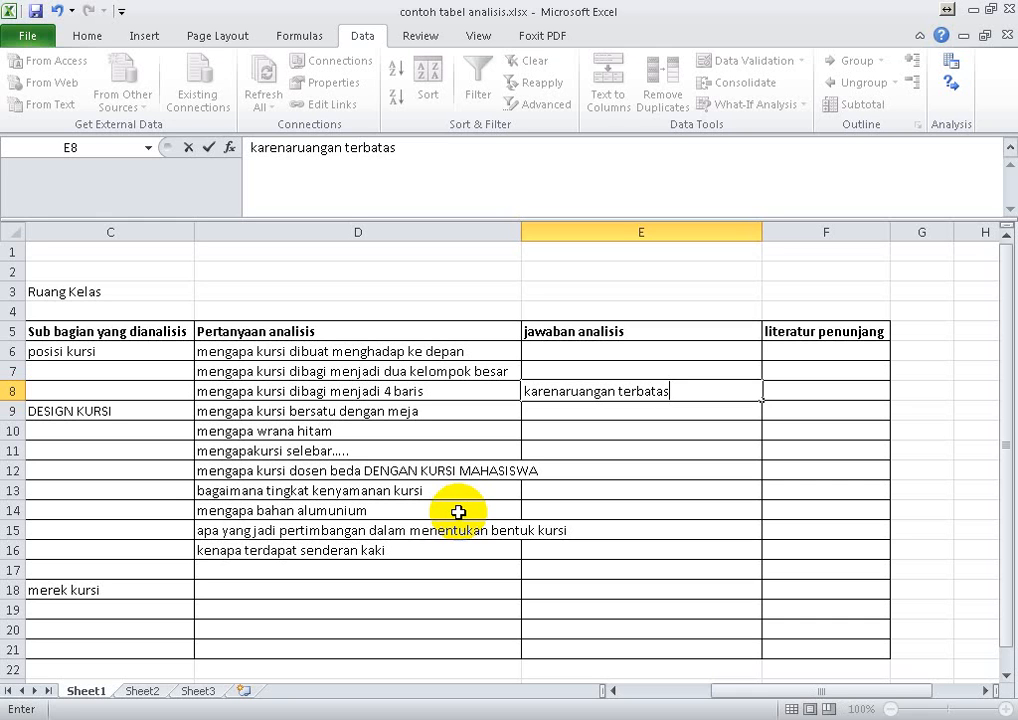
key("Tab")
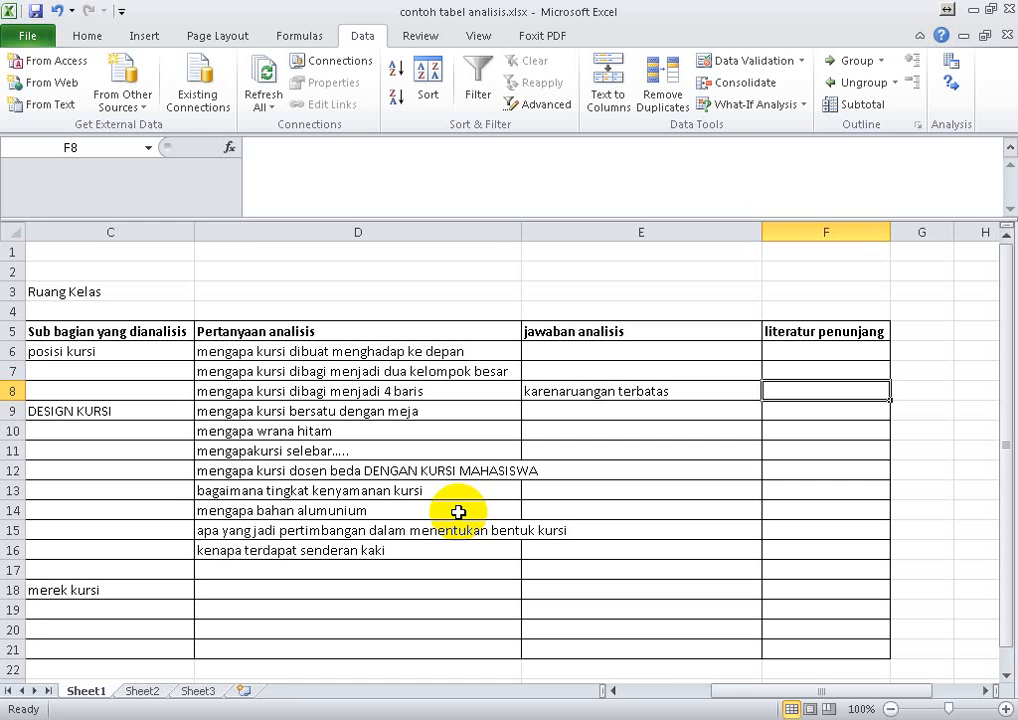
- Extend the answer in E8 with ", kalau terlalu banyak baris, nanti terlalu dekat dengan layar, kalau terlalu dekat dengan layar, nanti merusak mata"
key("Left")
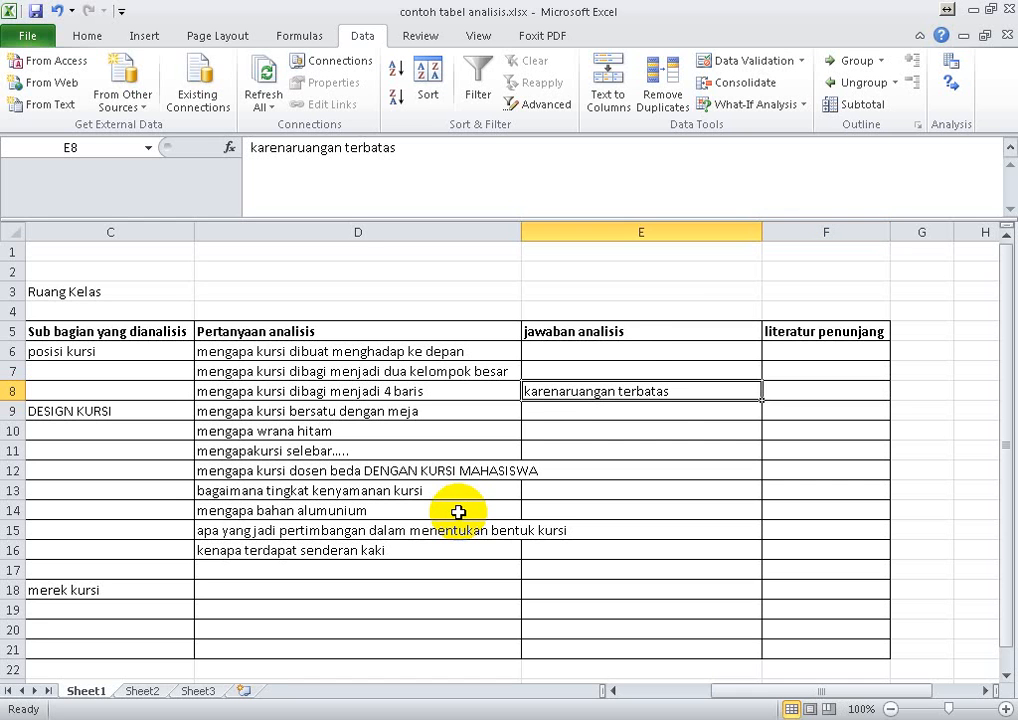
double_click(677, 393)
type(",")
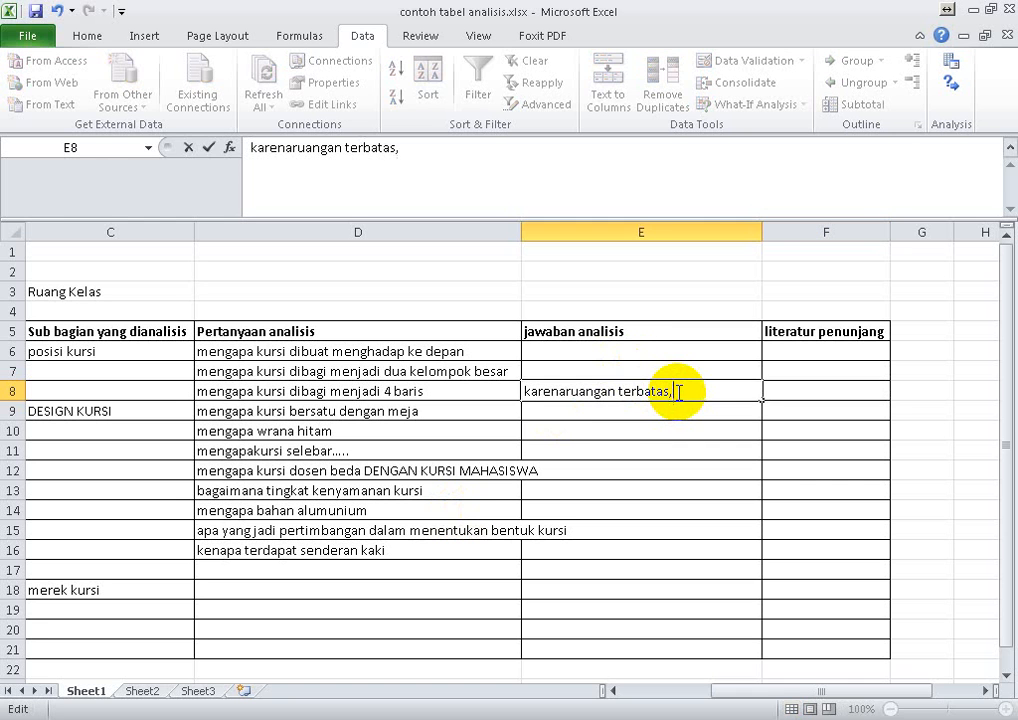
type(" kalau terlalu ban")
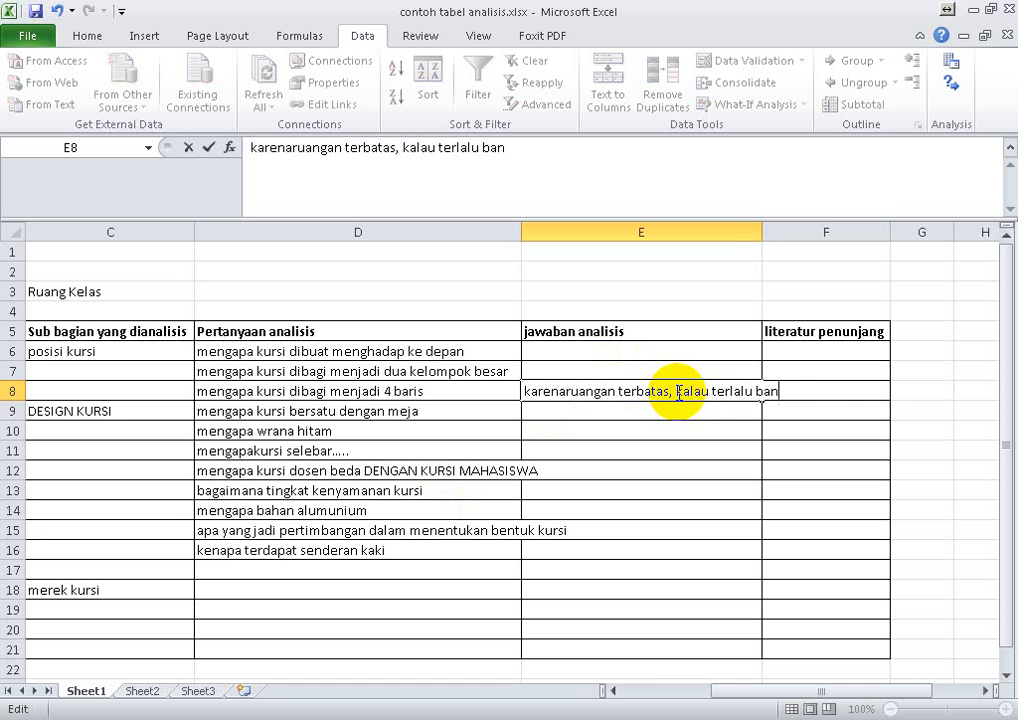
type("yak baris, nanti t")
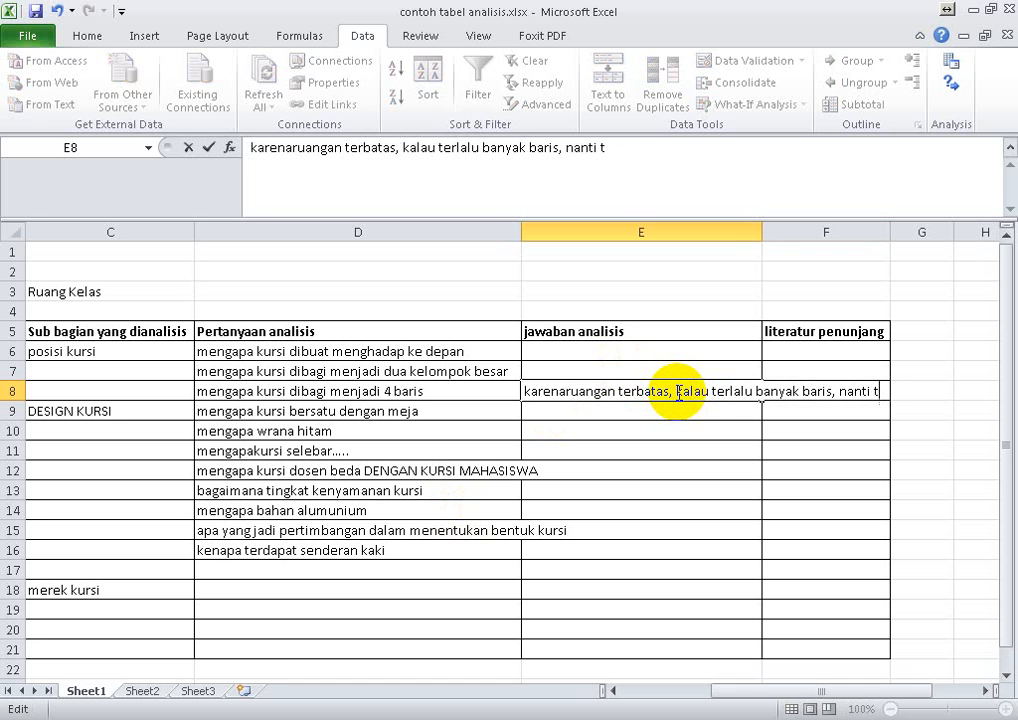
type("erlalu dekat dengan")
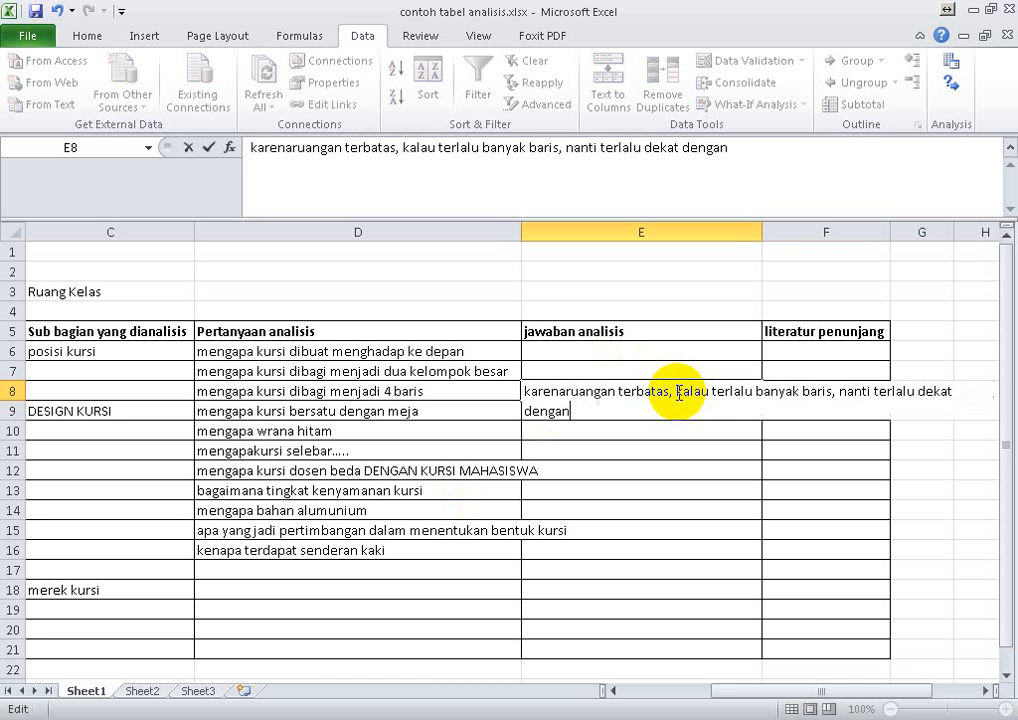
type(" layar, kalau terlal")
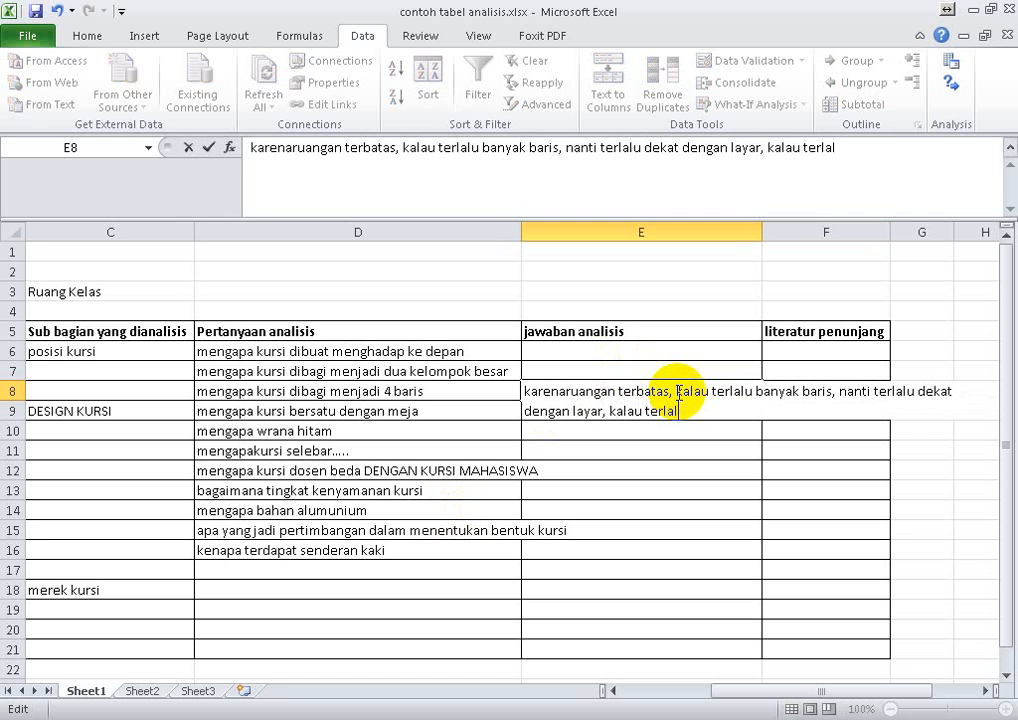
type("u dekat dengan layar nn")
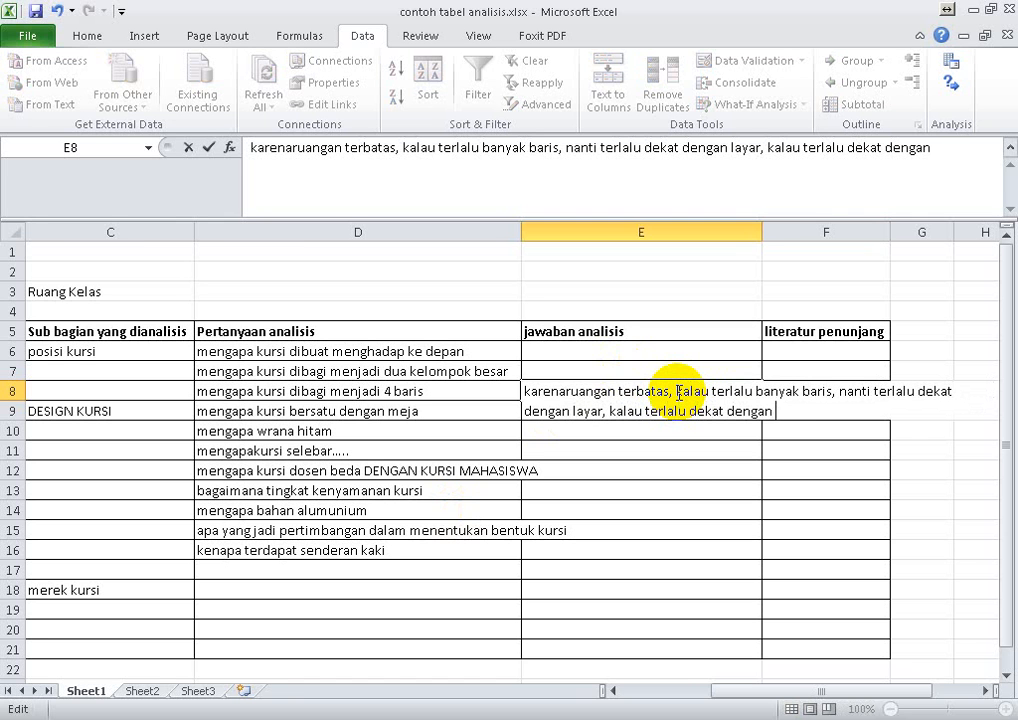
key("BackSpace")
key("BackSpace")
type(", nanti")
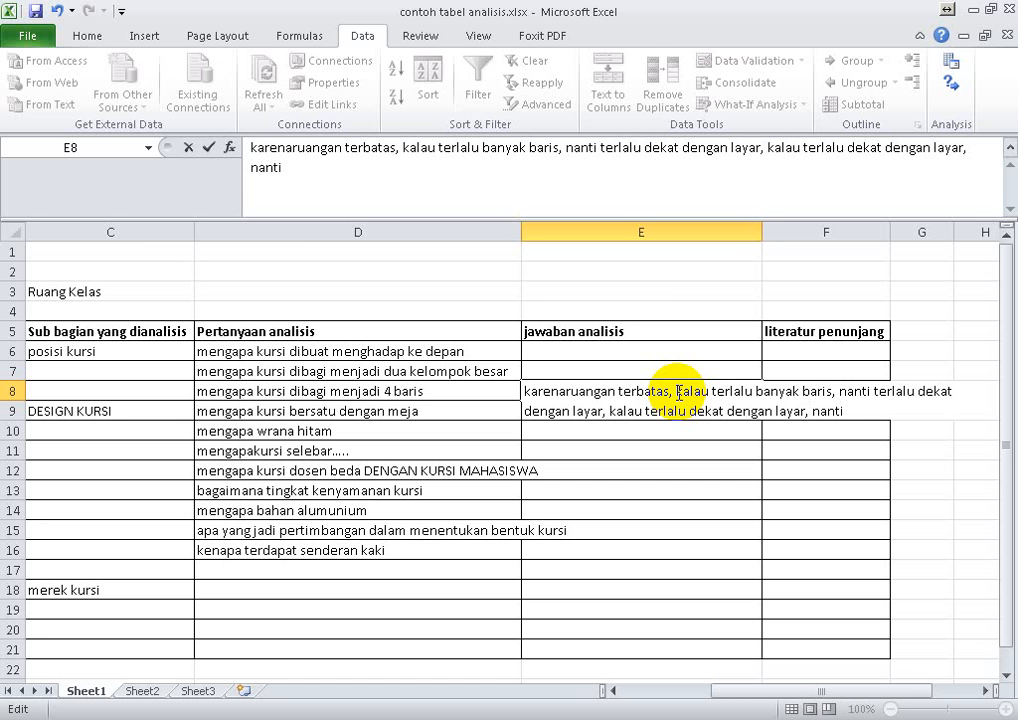
type(" merusak mata")
key("Return")
- Enter "jarak aman dalam melihat layar" as the supporting literature in cell F8
key("Right")
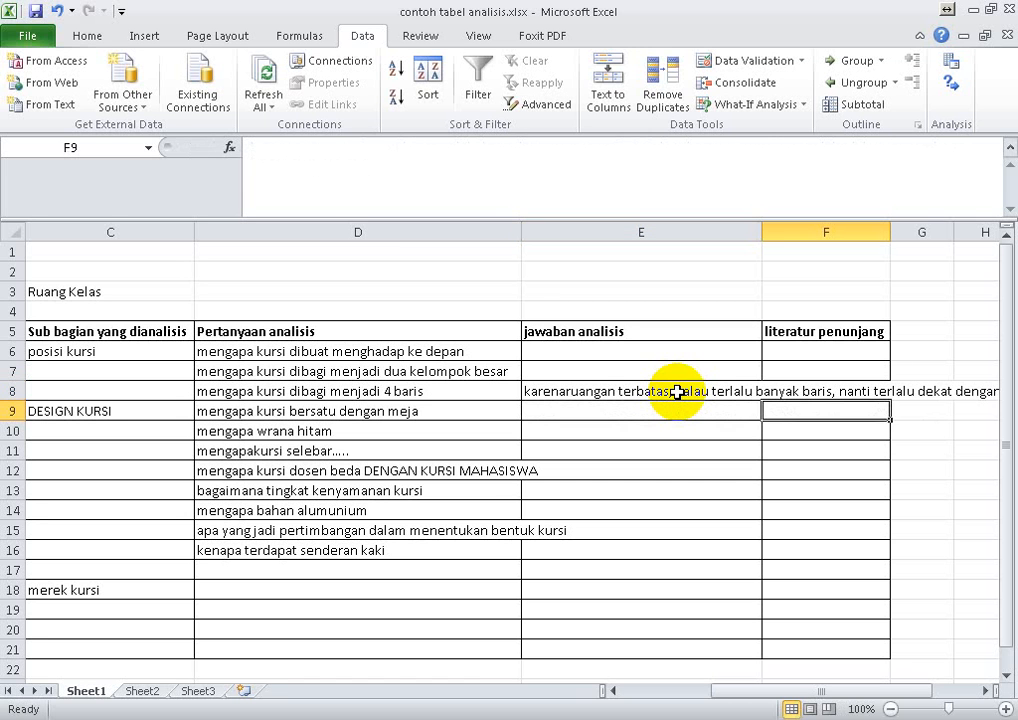
key("Up")
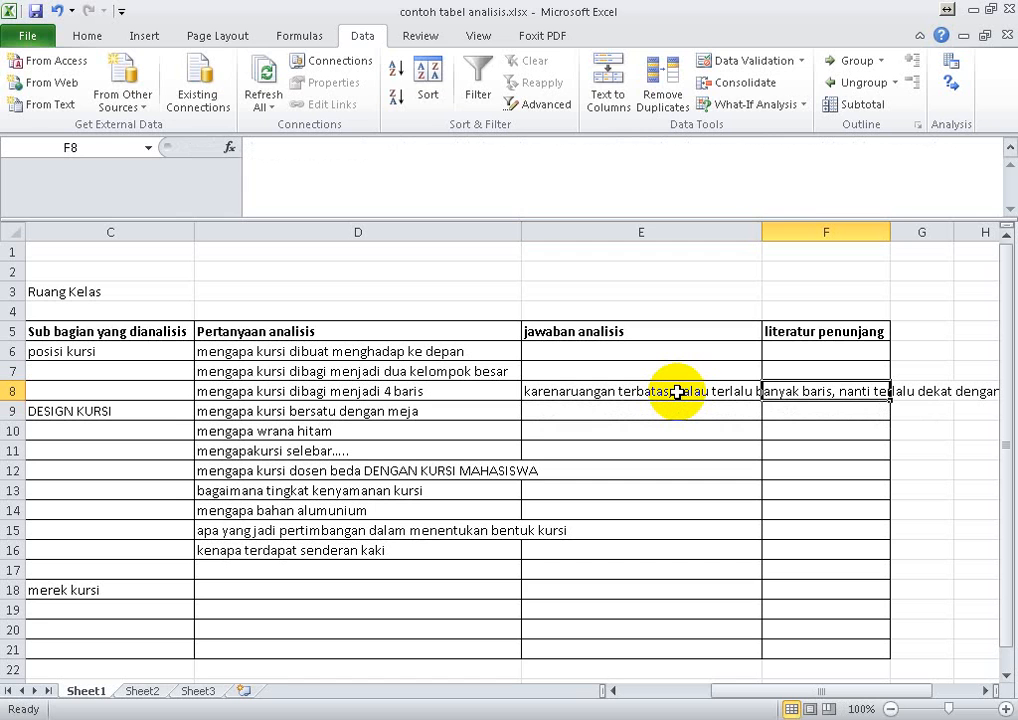
type("jarak aman")
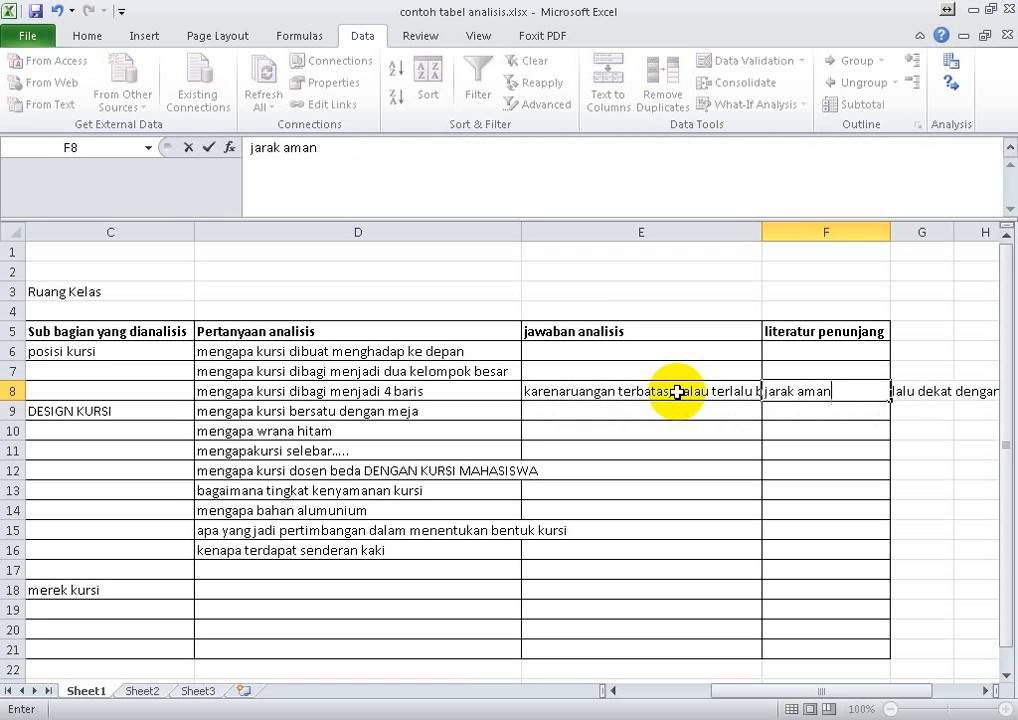
key("BackSpace")
key("BackSpace")
key("BackSpace")
key("BackSpace")
key("BackSpace")
type("aman dalam mel")
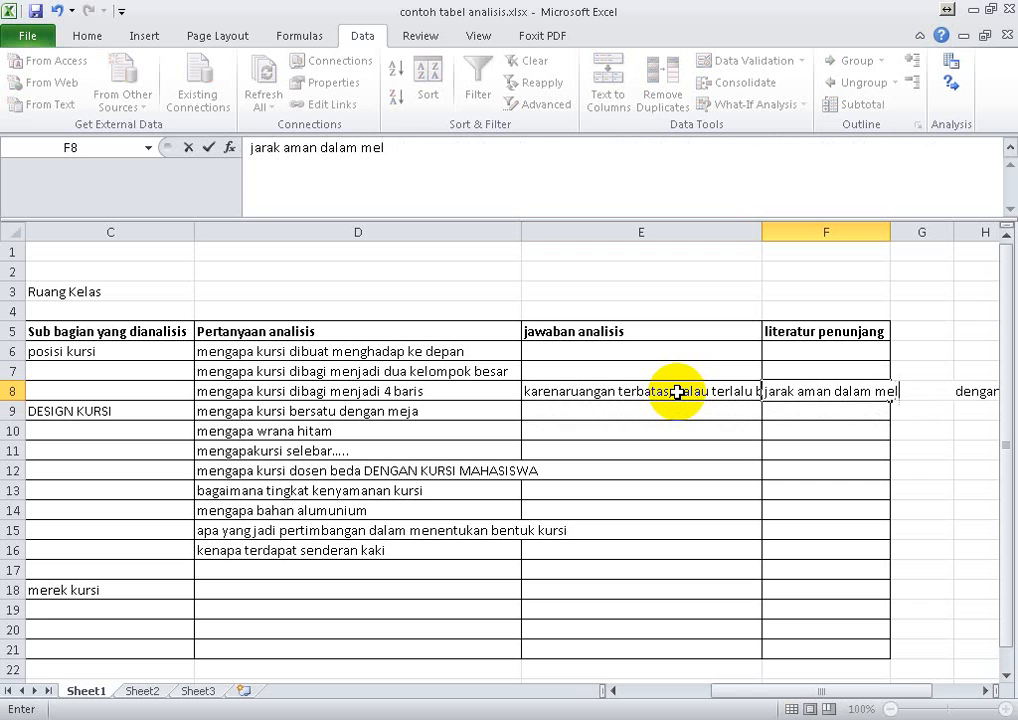
type("ihat layar")
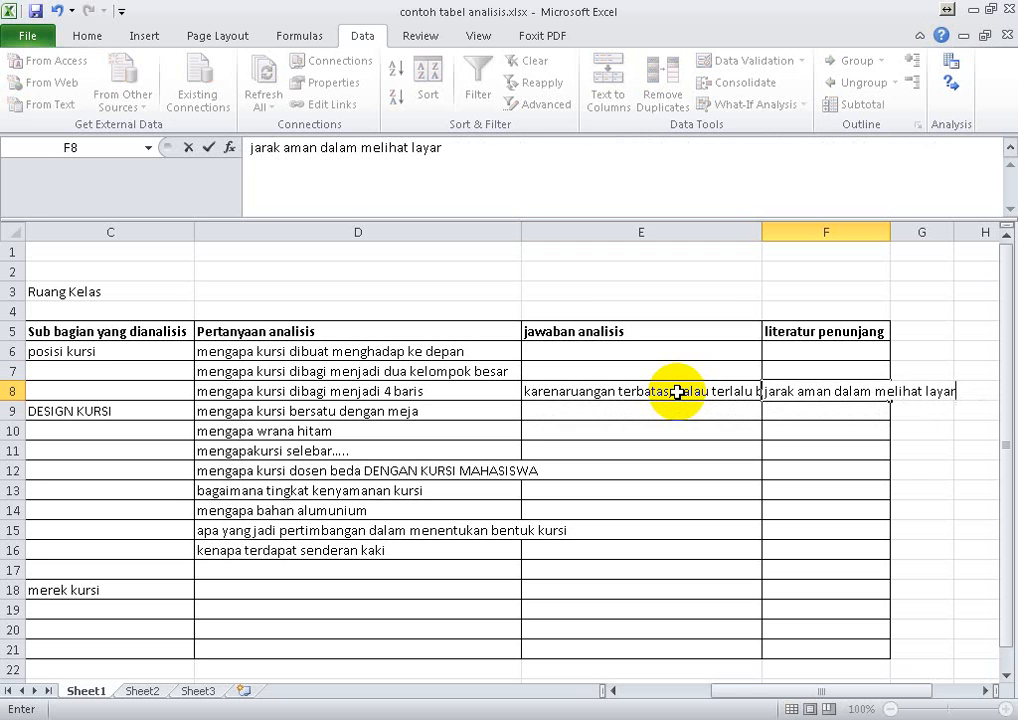
key("Return")
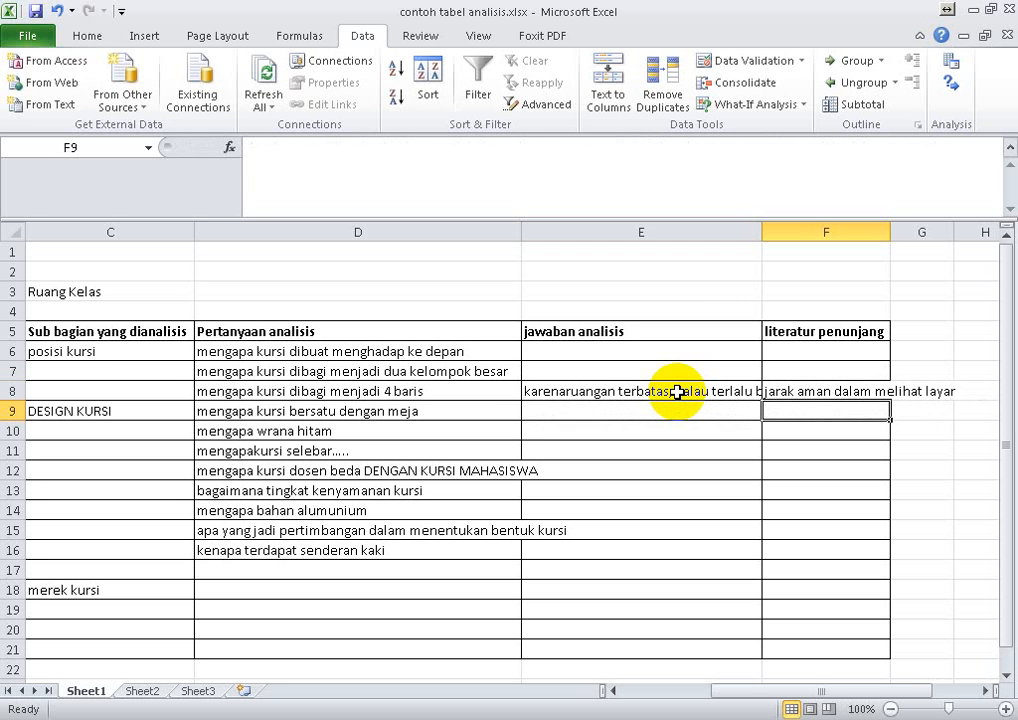
key("Left")
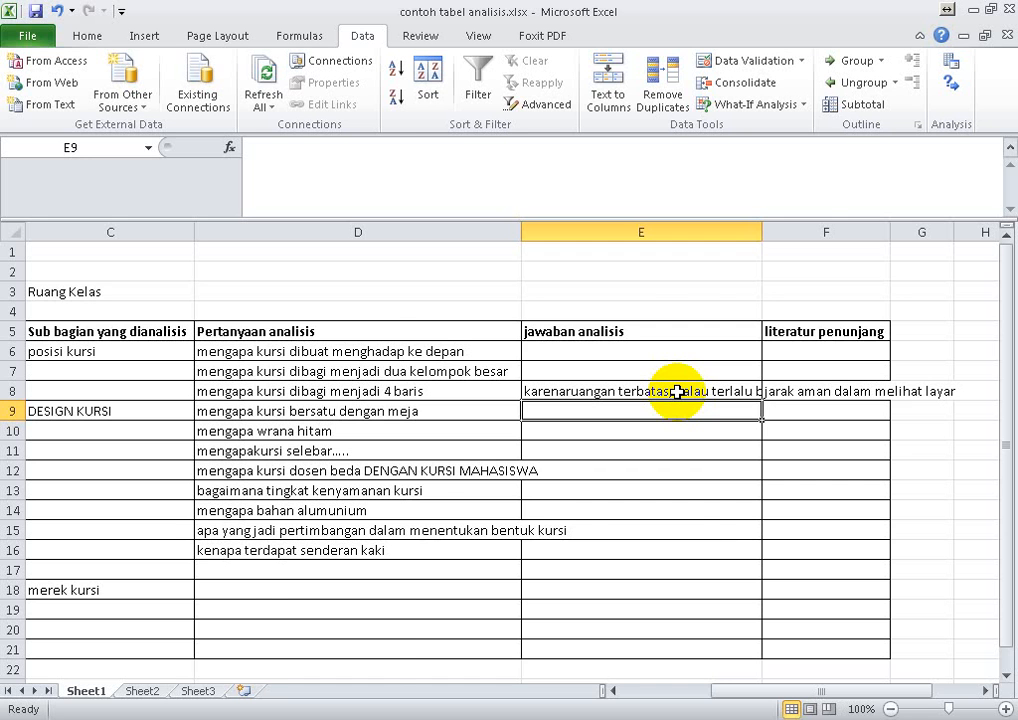
- Review the table's first kursi entries and the heading row, from "Sub bagian yang dianalisis" across to "literatur penunjang"
key("Left")
key("Left")
key("Left")
key("Left")
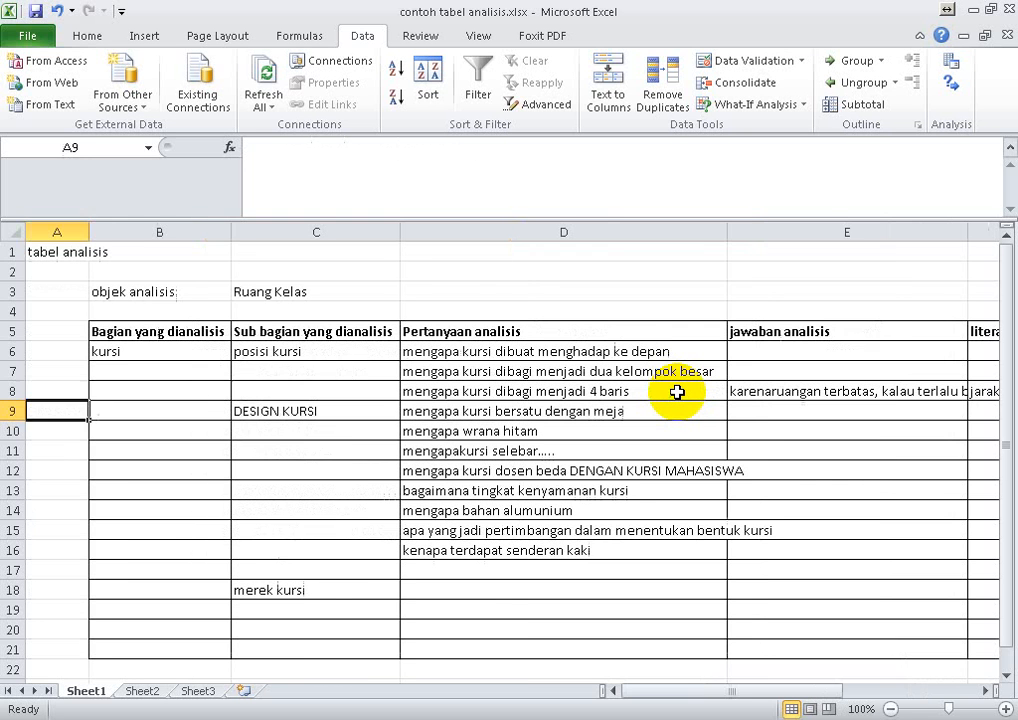
key("Right")
key("Right")
key("Up")
key("Up")
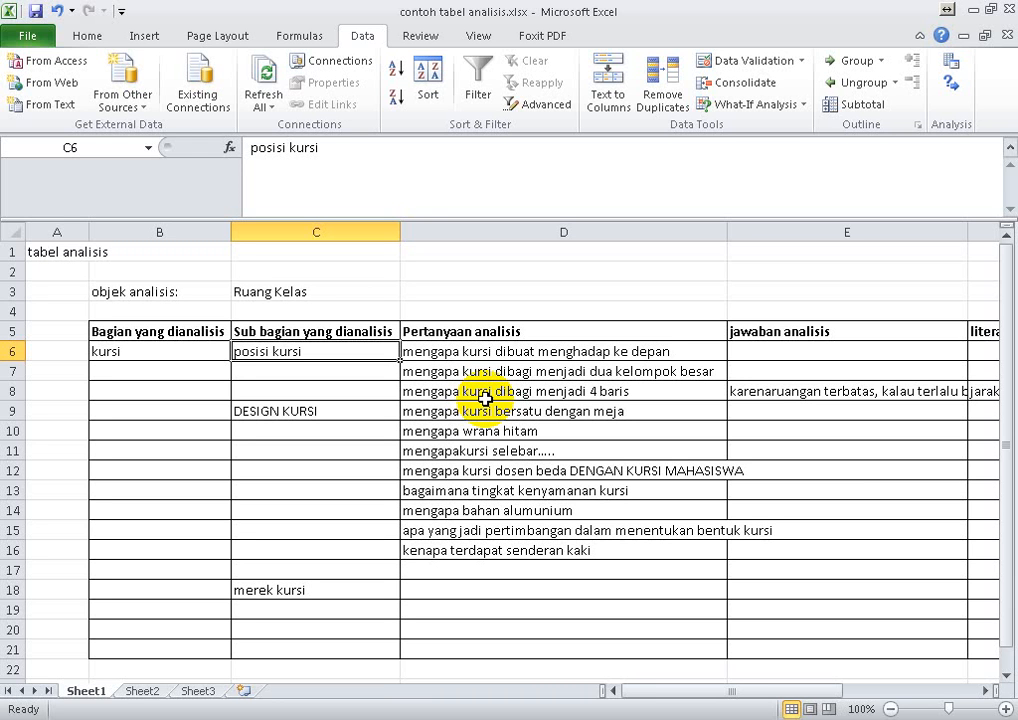
key("Up")
key("Right")
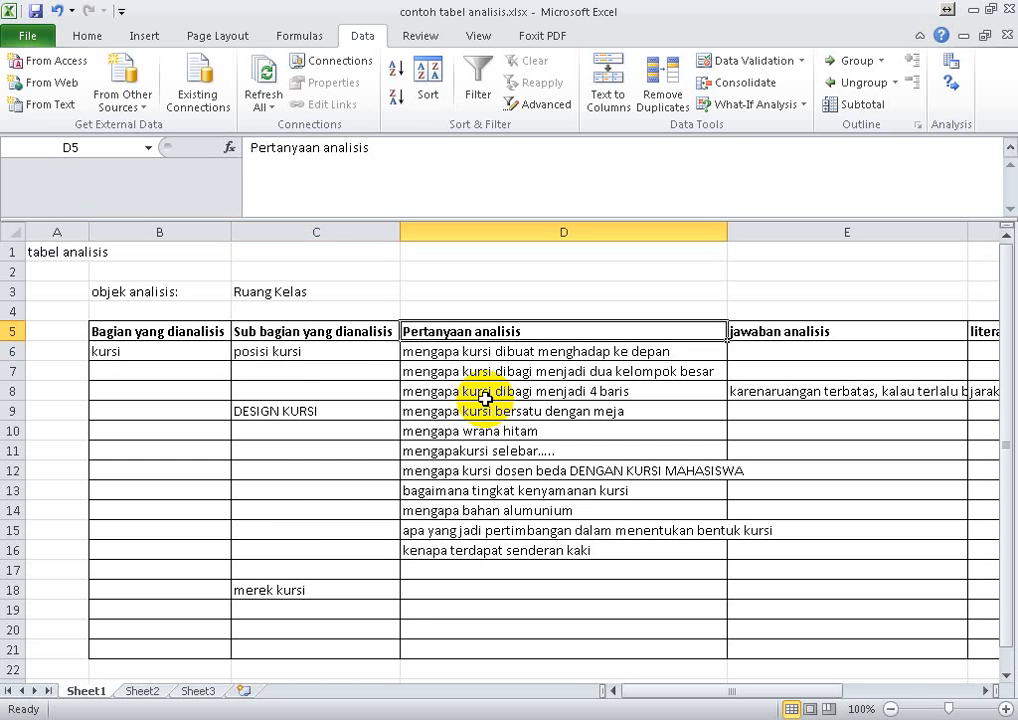
key("Right")
key("Right")
key("Left")
key("Left")
key("Left")
key("Left")
key("Left")
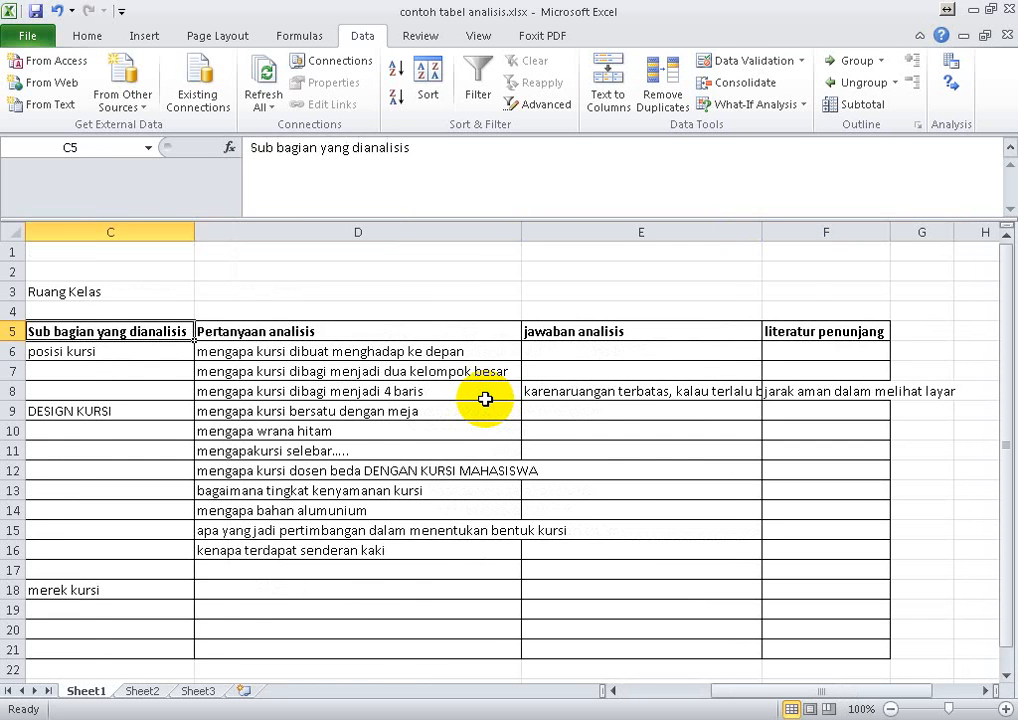
- Look over the table body down to the "merek kursi" row and across that row's question, answer and literature cells
key("Right")
key("Down")
key("Down")
key("Down")
key("Down")
key("Down")
key("Down")
key("Down")
key("Down")
key("Down")
key("Down")
key("Down")
key("Down")
key("Down")
key("Down")
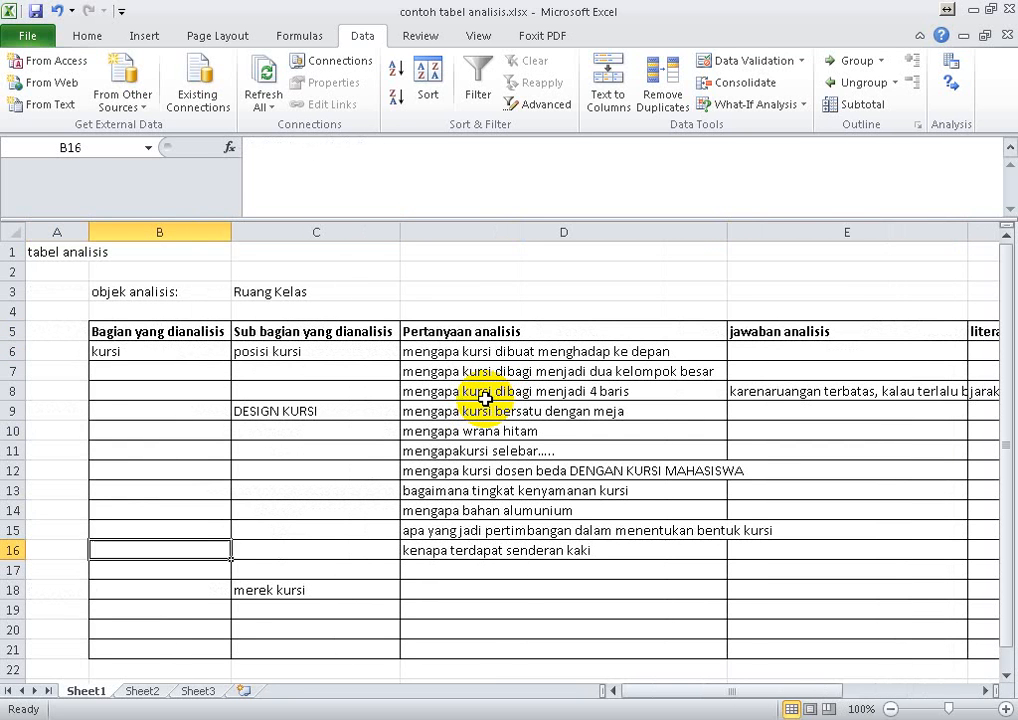
key("Up")
key("Right")
key("Right")
key("Right")
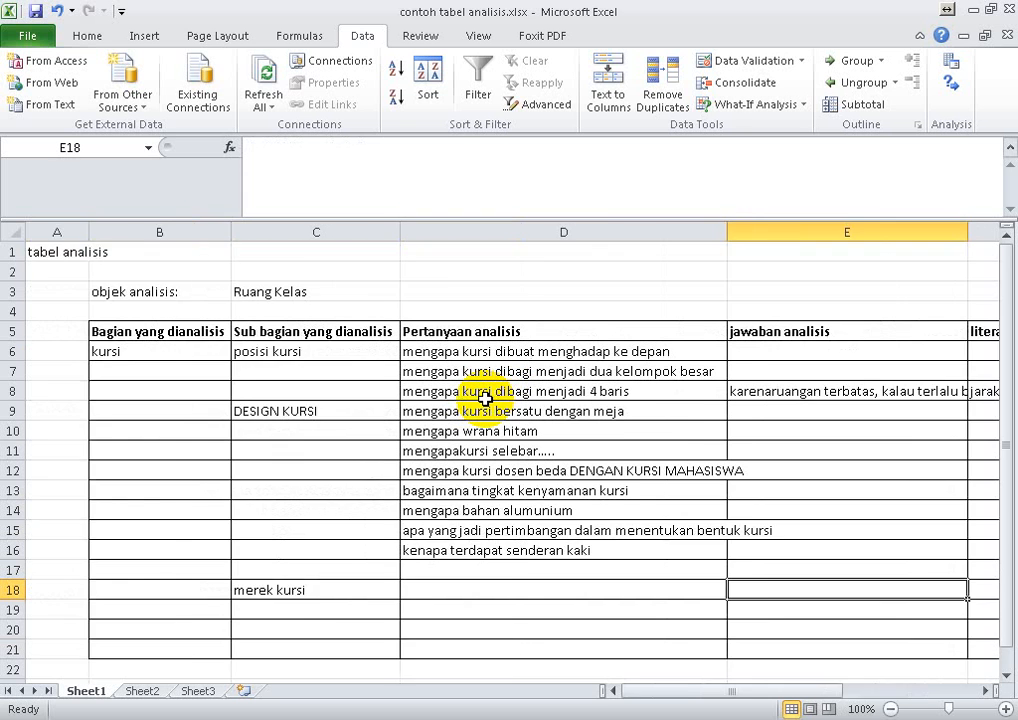
key("Right")
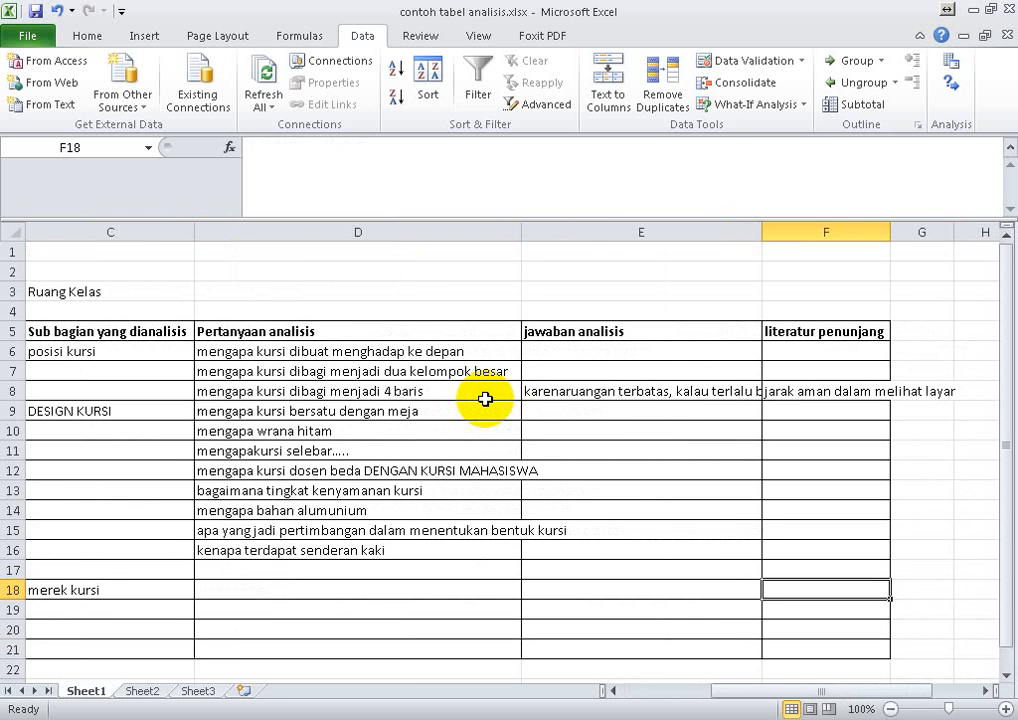
key("Left")
key("Left")
key("Left")
key("Left")
key("Left")
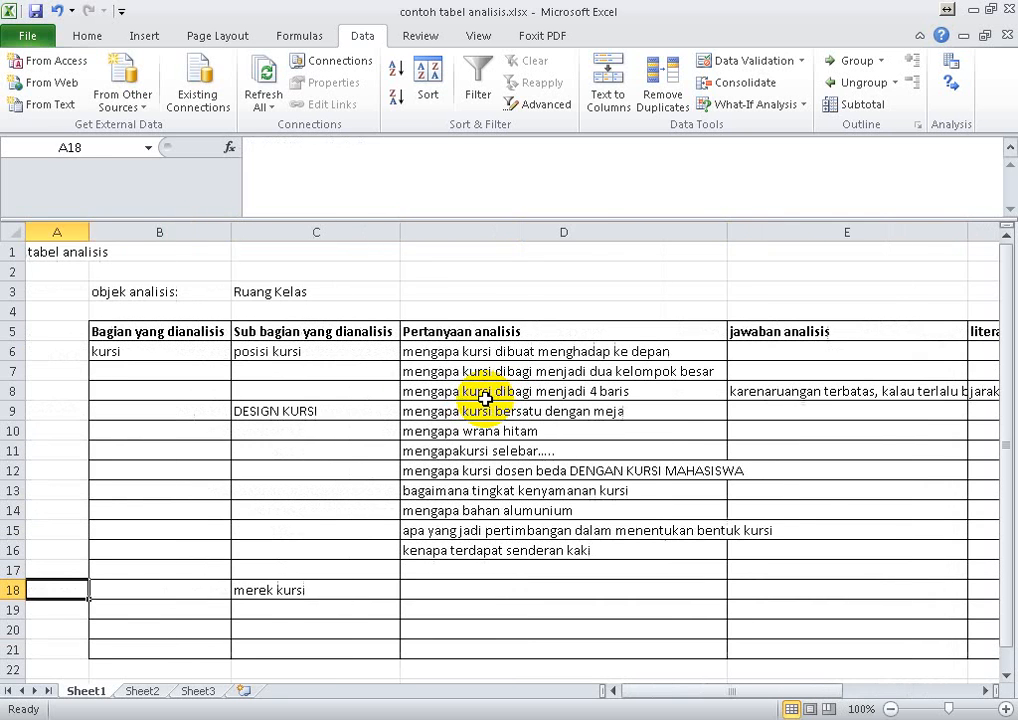
key("Right")
key("Right")
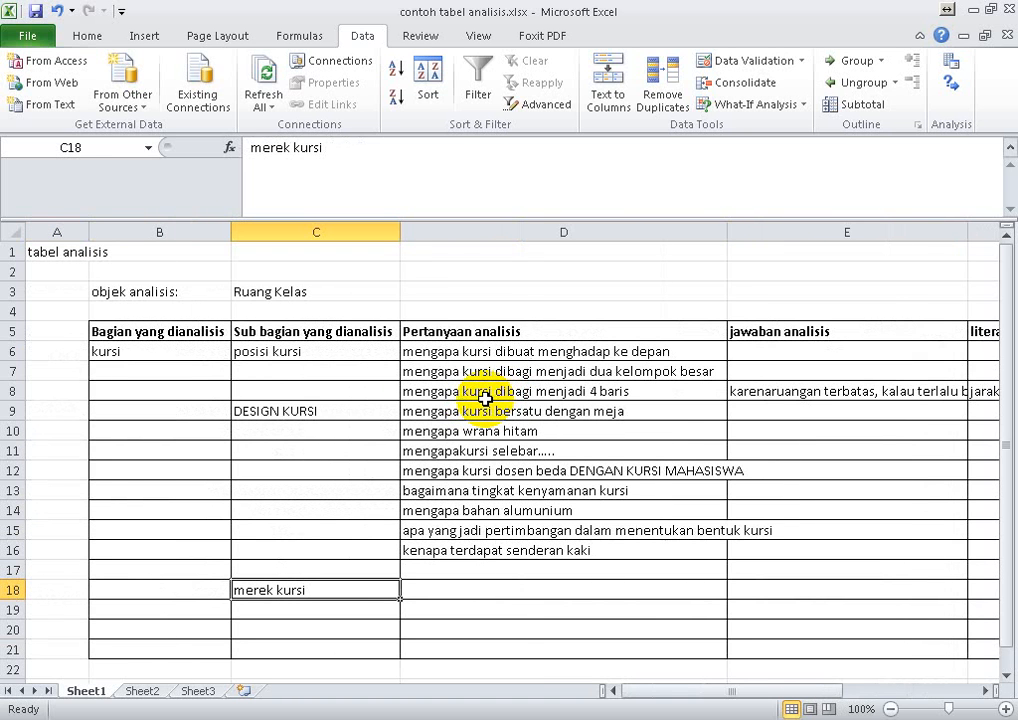